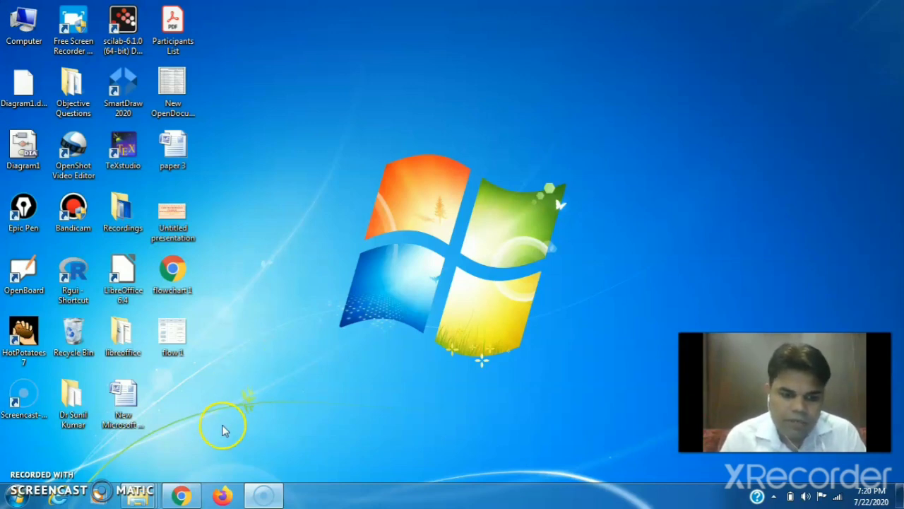
# Switch to Chrome and load google.com in place of the SourceForge download page.
pyautogui.click(182, 494)
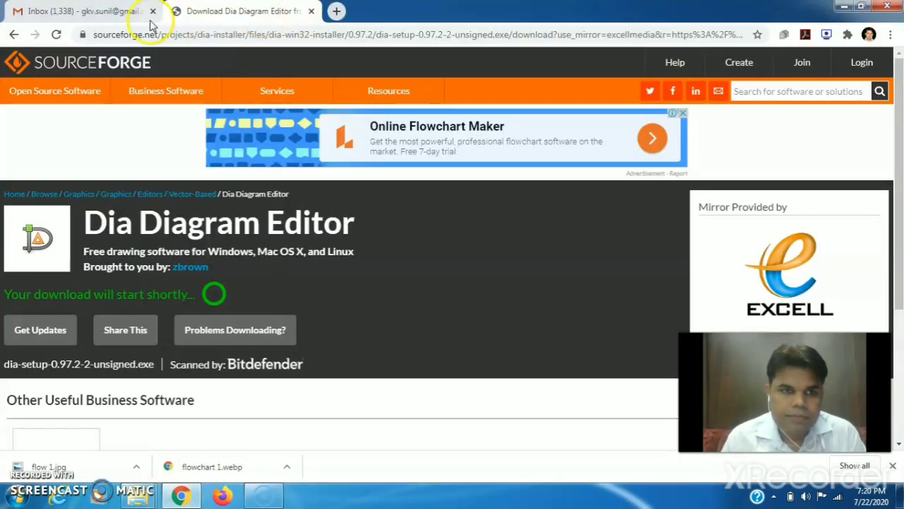
pyautogui.click(132, 16)
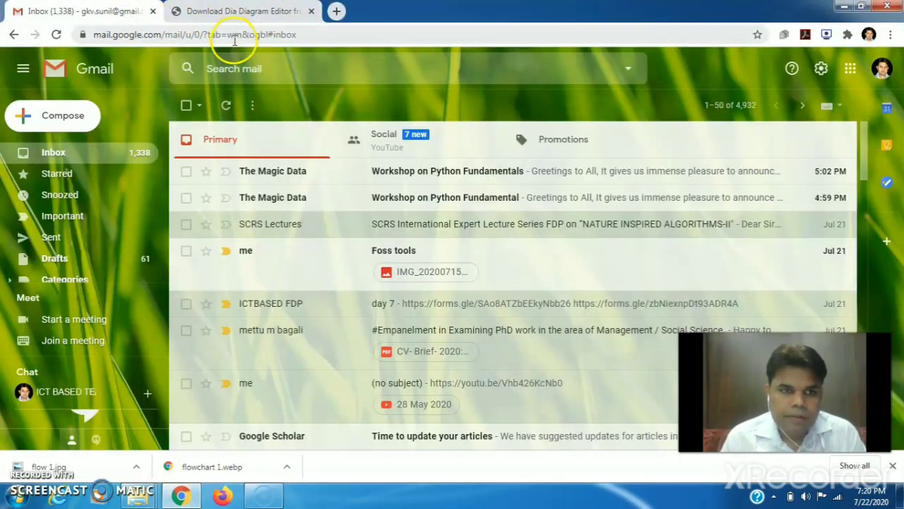
pyautogui.click(234, 34)
pyautogui.click(235, 11)
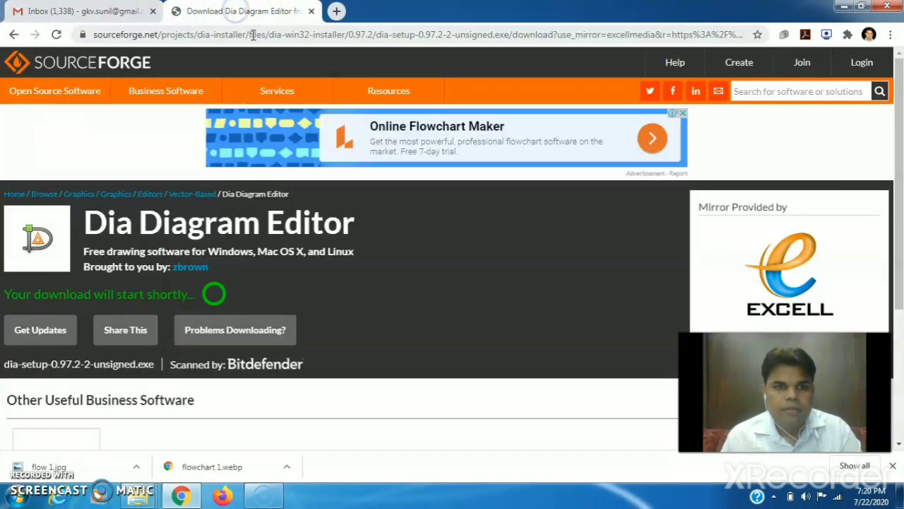
pyautogui.click(253, 36)
pyautogui.write('go')
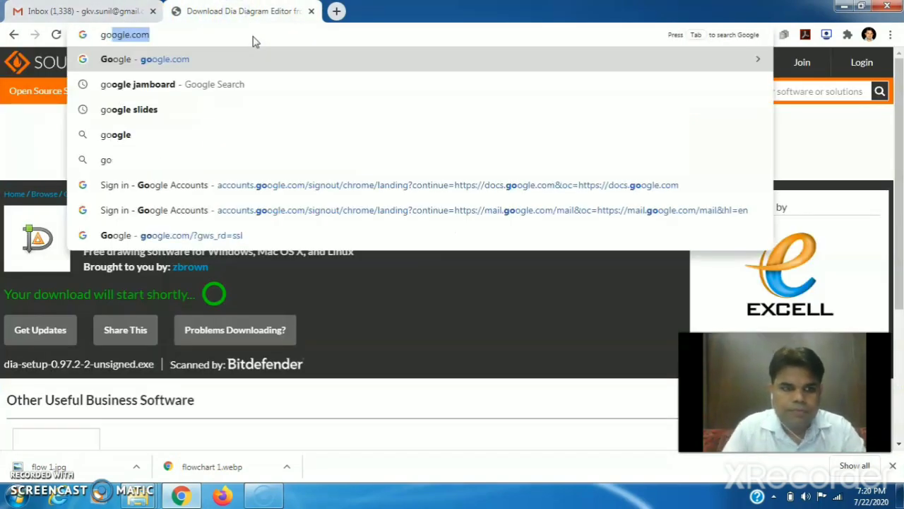
pyautogui.press('Return')
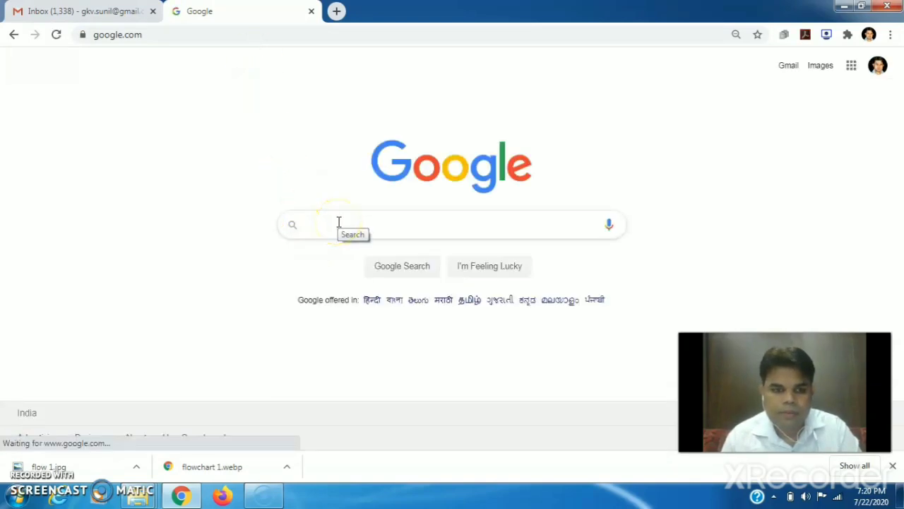
# Search Google for "dia software" using the suggested query.
pyautogui.write('d')
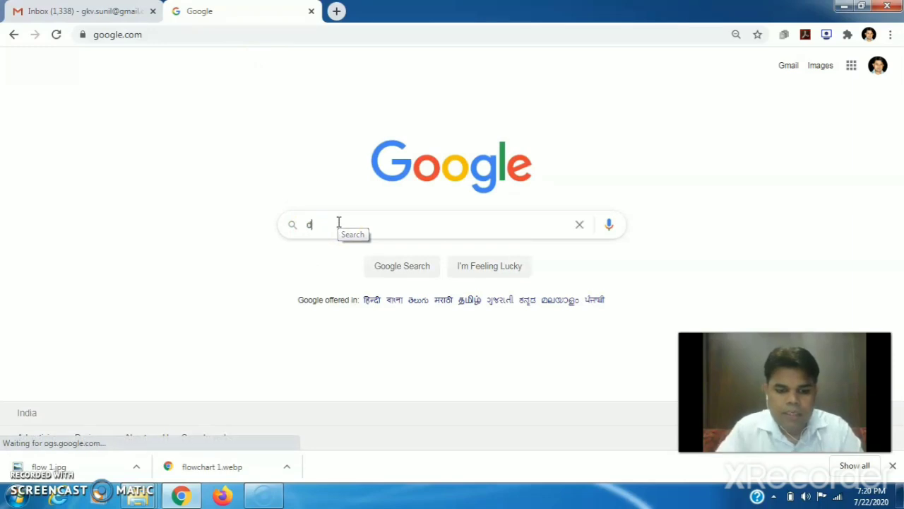
pyautogui.write('ia')
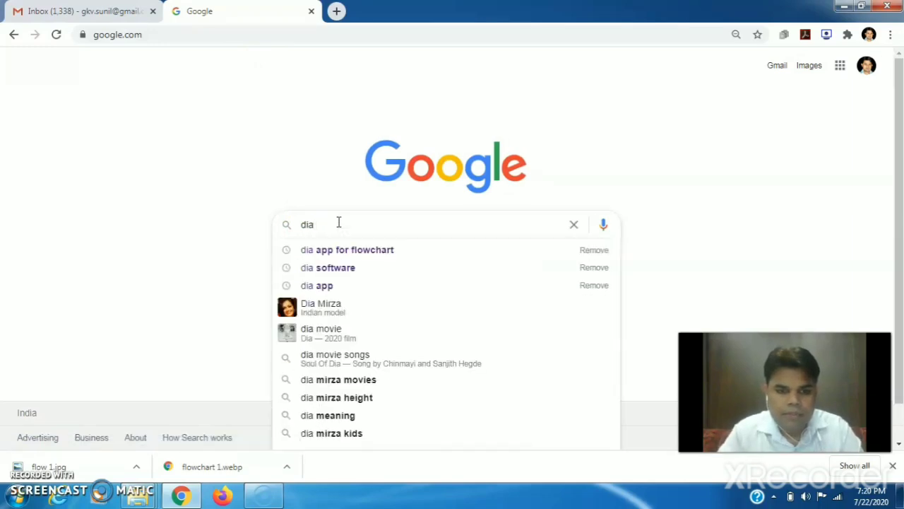
pyautogui.click(346, 268)
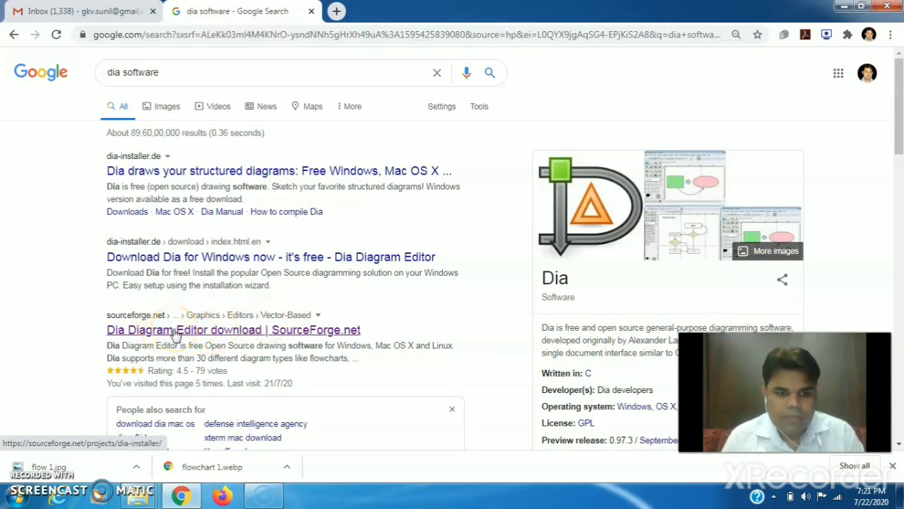
# Open the Dia Diagram Editor project page on SourceForge and request the program download.
pyautogui.click(172, 335)
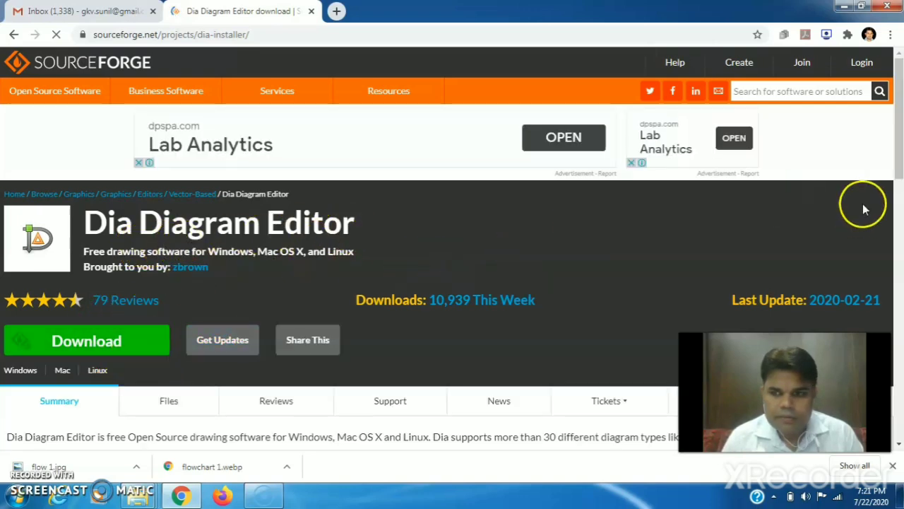
pyautogui.scroll(-2, 899, 152)
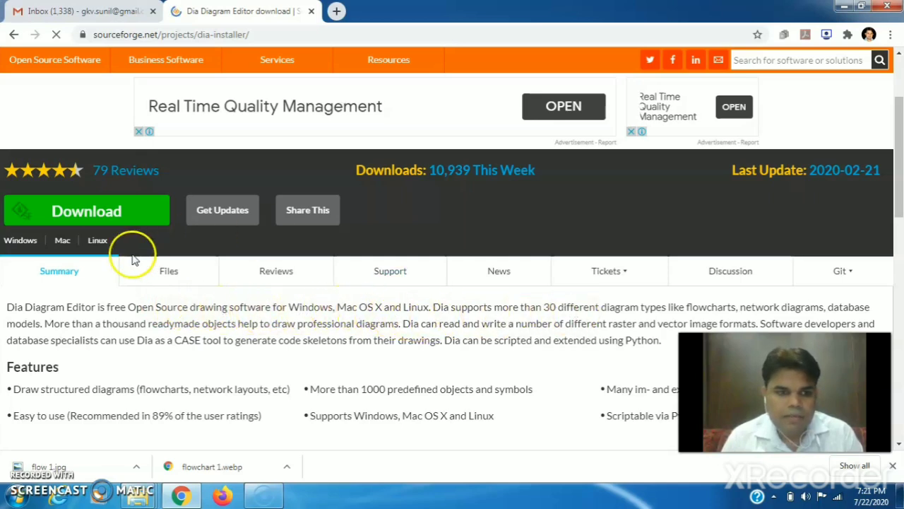
pyautogui.click(86, 209)
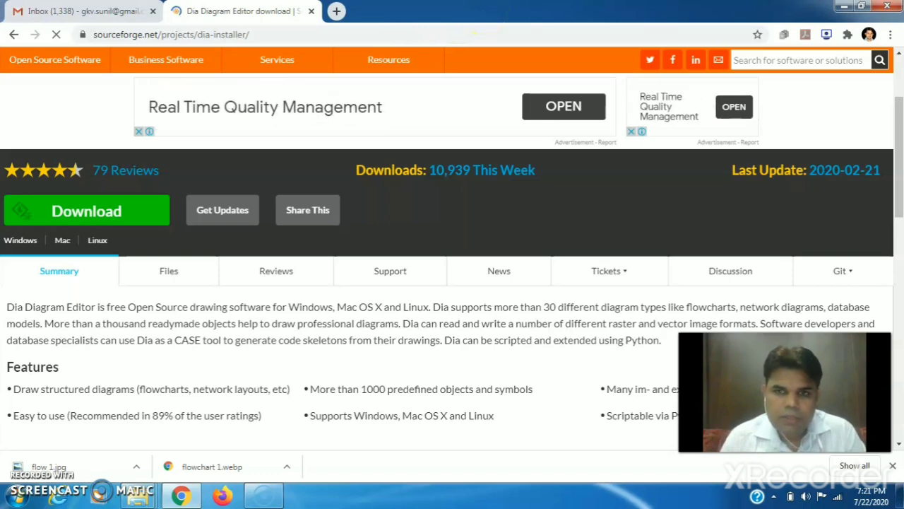
# Minimize the browser, try to run dia-setup-0.97.2-2-unsigned from the Downloads folder, and close the folder window.
pyautogui.click(843, 8)
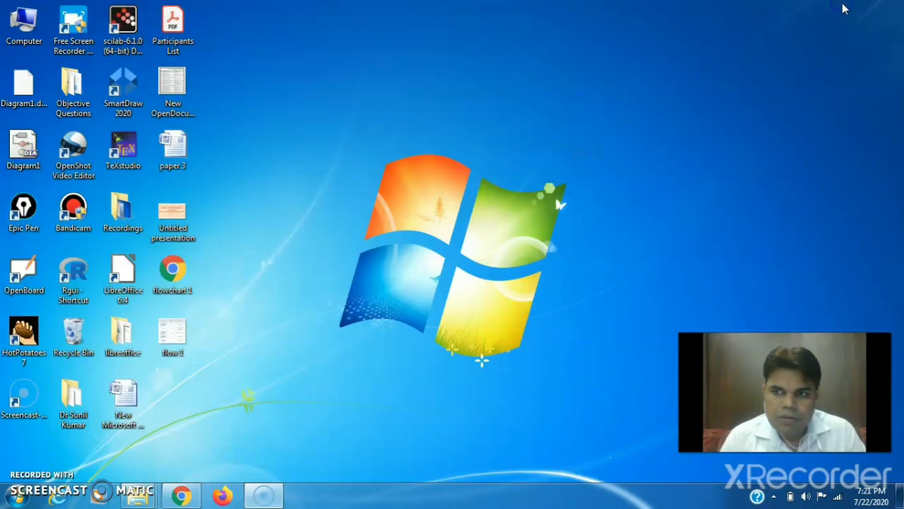
pyautogui.doubleClick(21, 27)
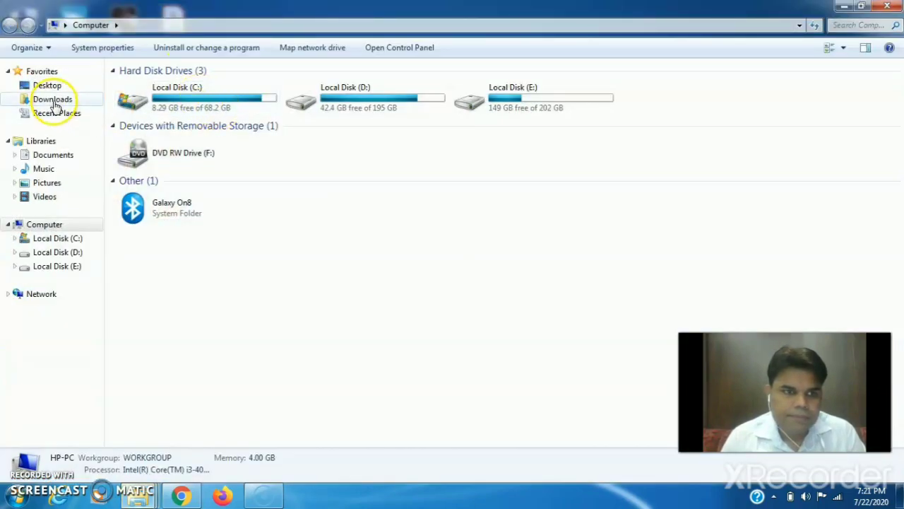
pyautogui.click(53, 102)
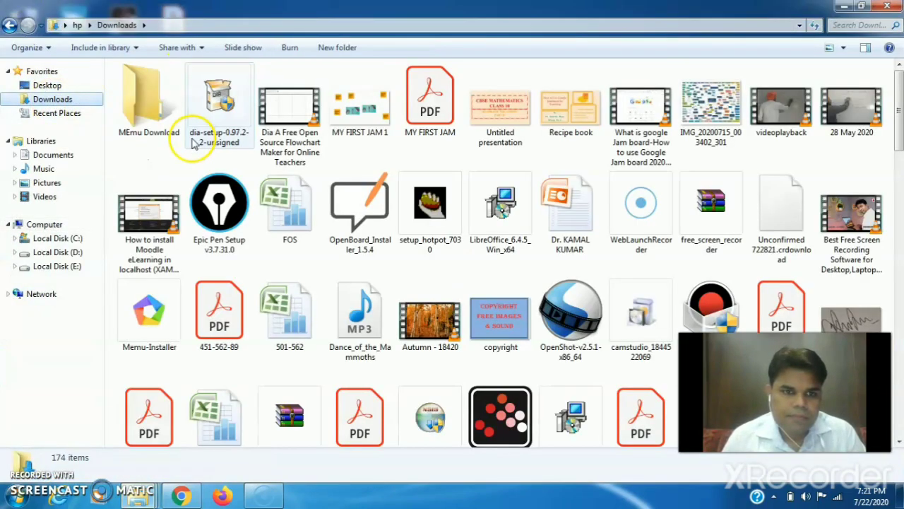
pyautogui.click(232, 127)
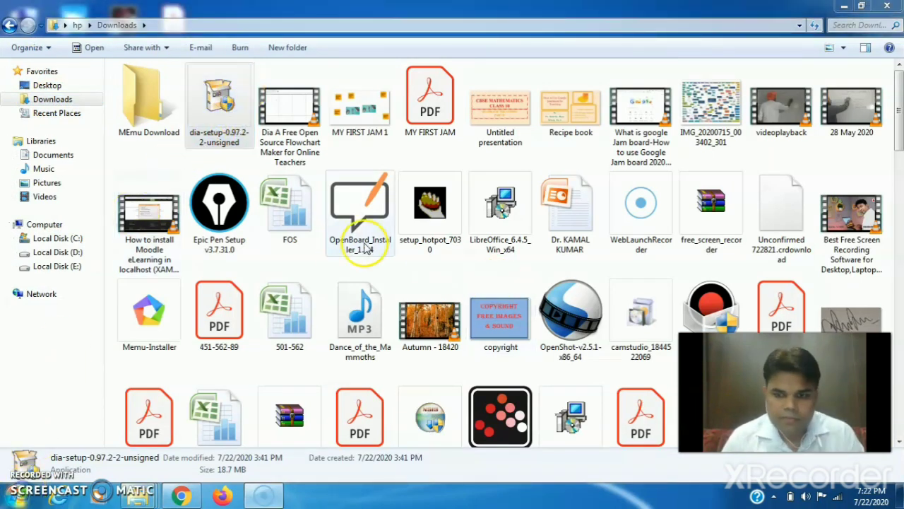
pyautogui.doubleClick(232, 124)
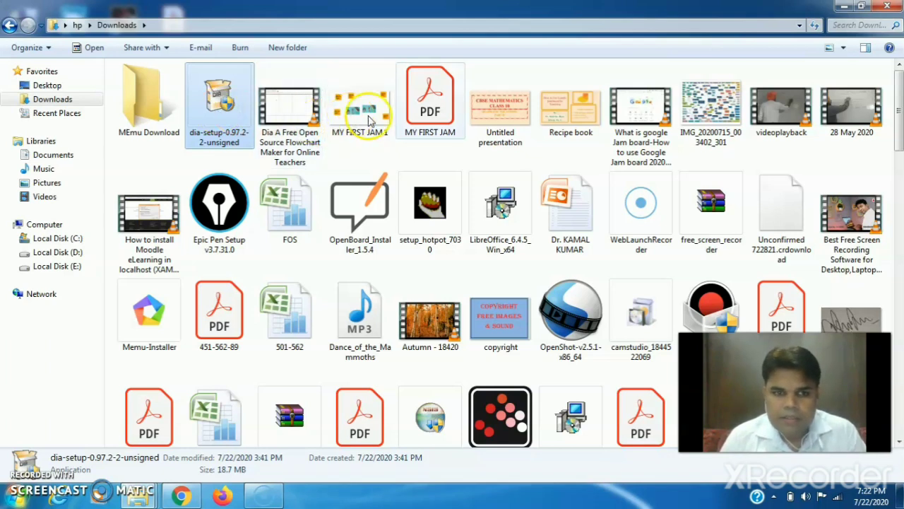
pyautogui.click(886, 7)
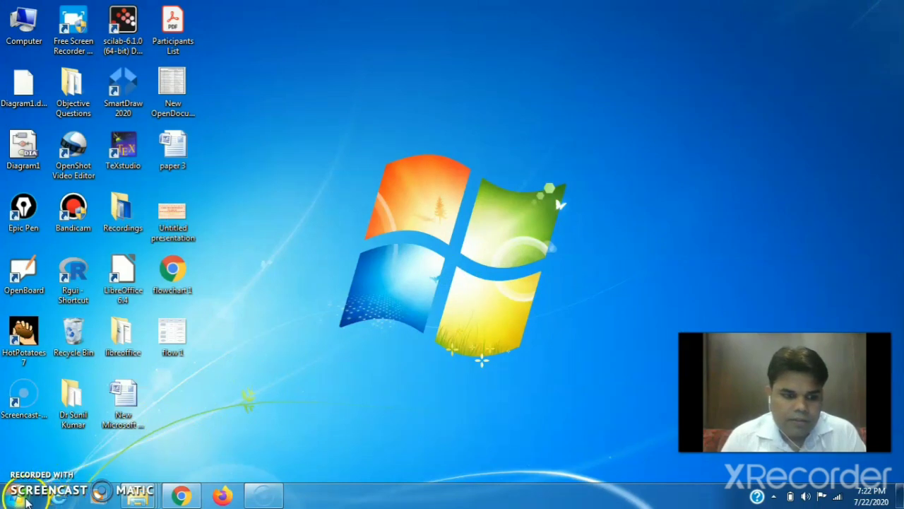
# Start the Dia diagram editor and choose the Flowchart shape sheet for Diagram1.dia.
pyautogui.click(21, 500)
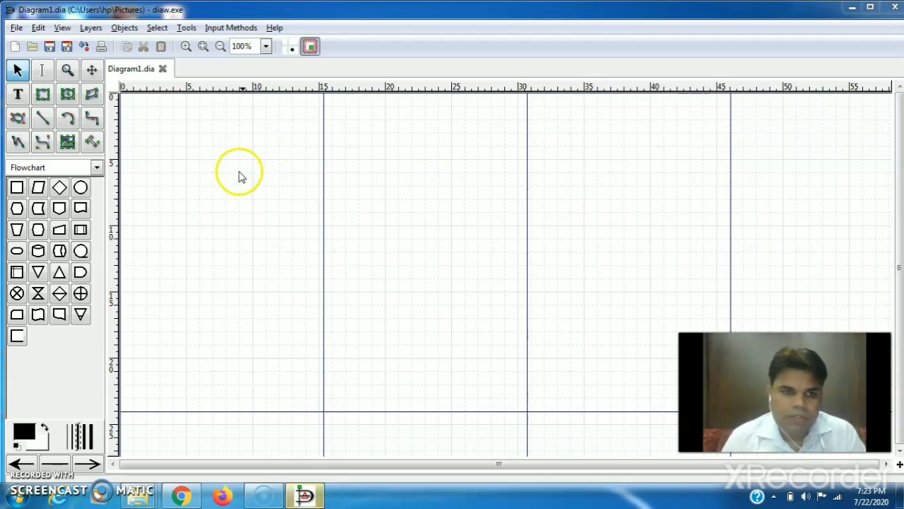
pyautogui.click(97, 171)
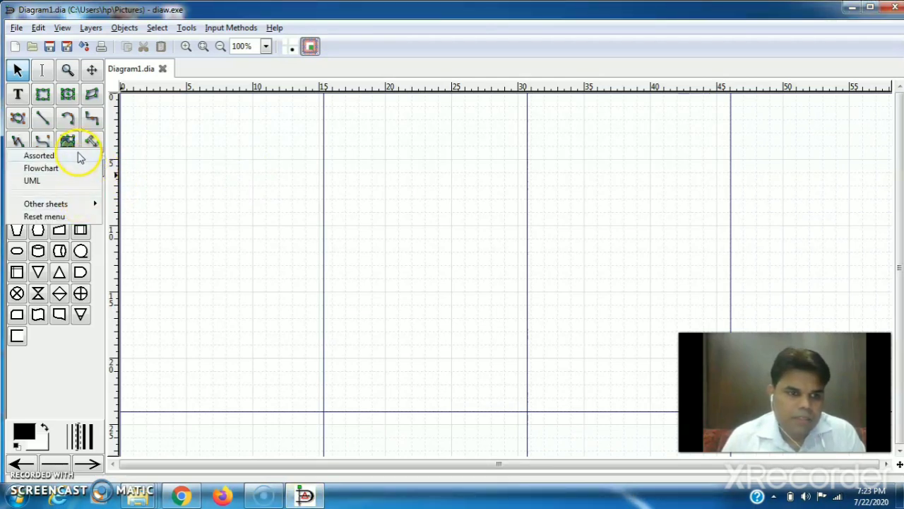
pyautogui.click(89, 205)
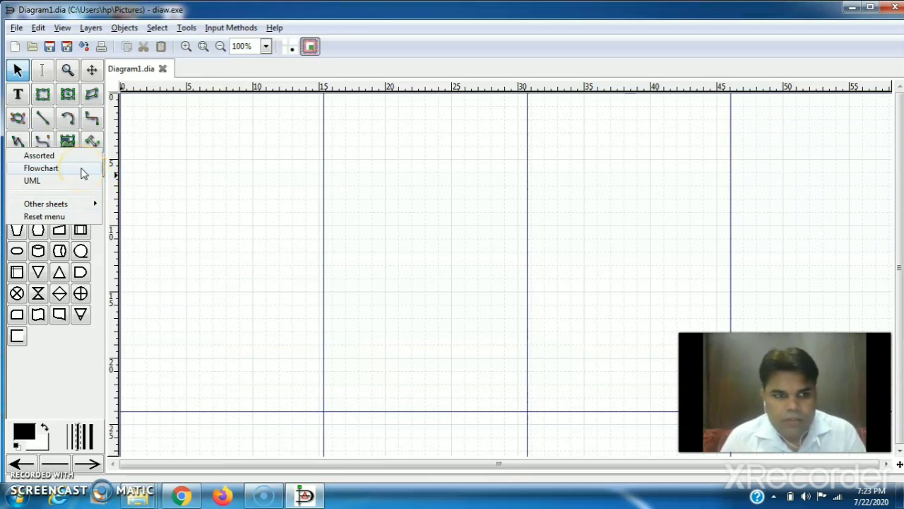
pyautogui.click(81, 170)
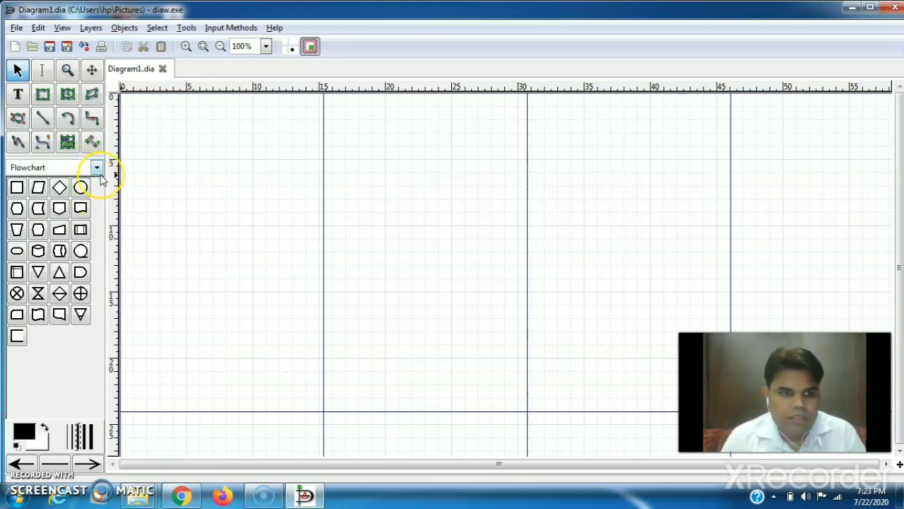
pyautogui.click(158, 183)
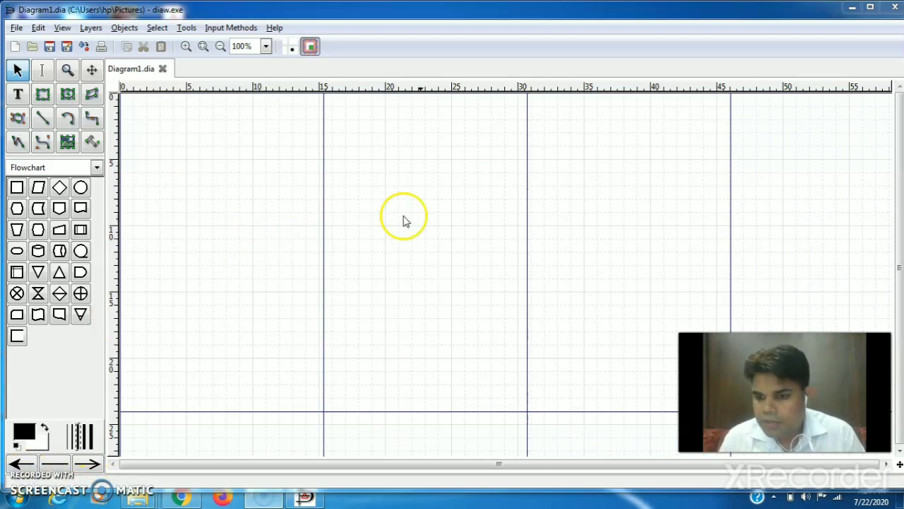
pyautogui.click(490, 194)
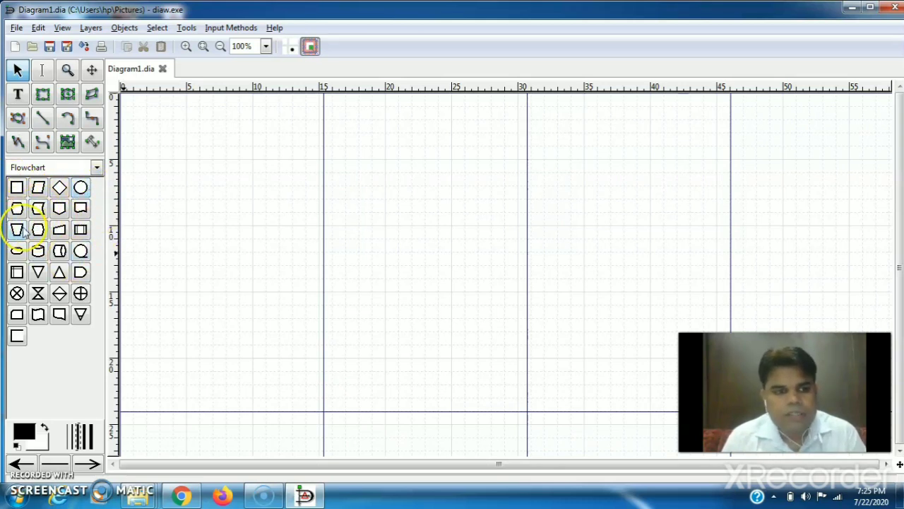
# Turn the canvas grid off and on again.
pyautogui.click(15, 29)
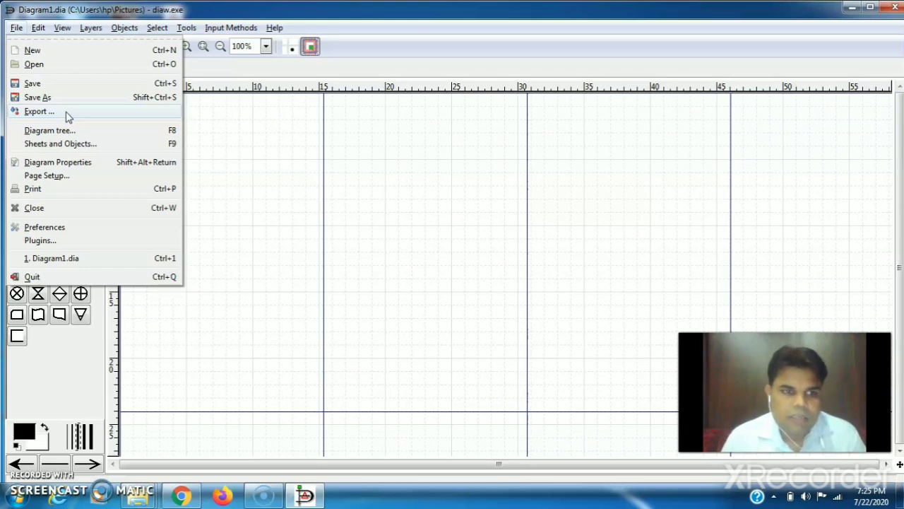
pyautogui.click(39, 27)
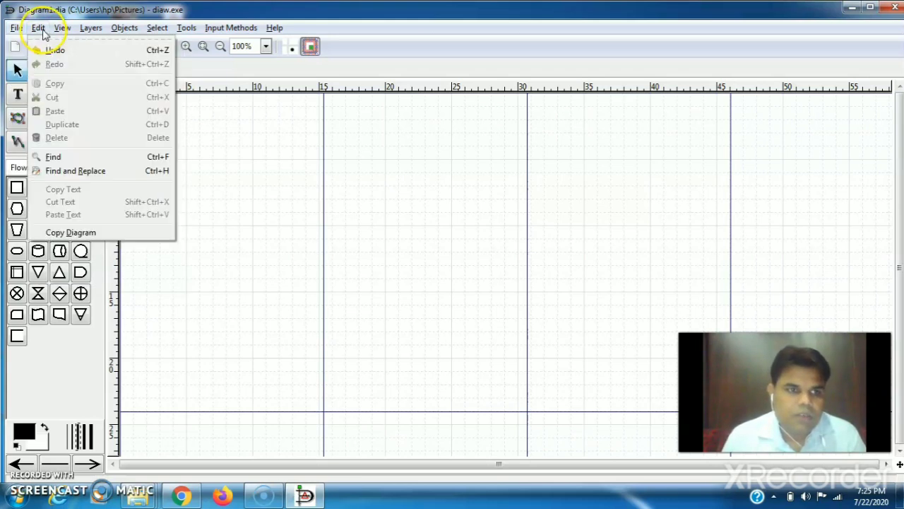
pyautogui.click(62, 30)
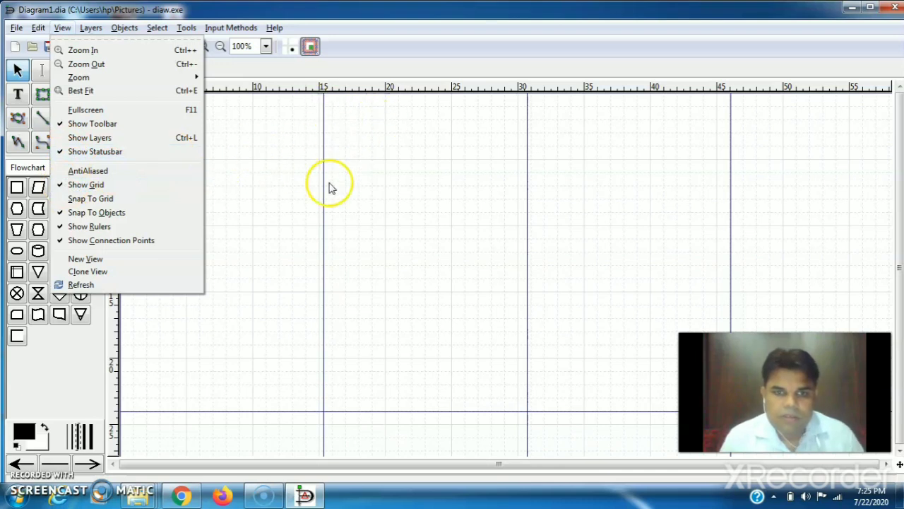
pyautogui.click(61, 185)
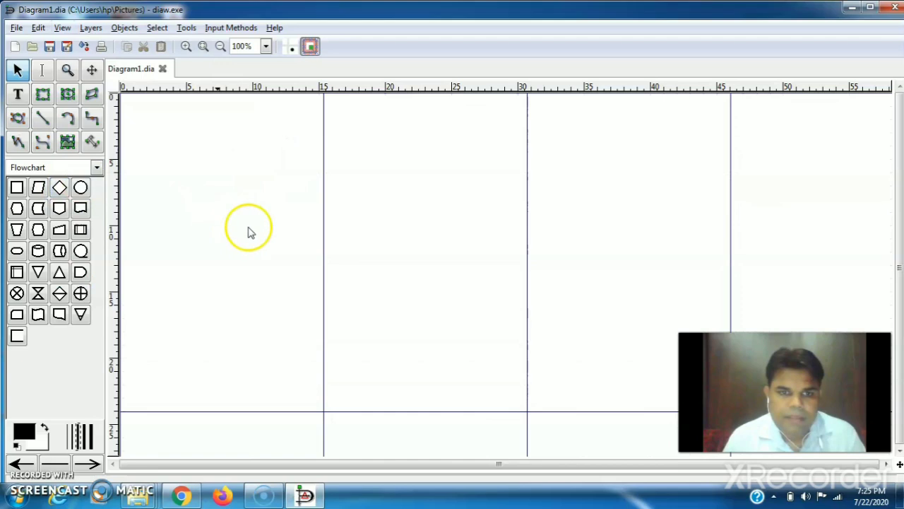
pyautogui.click(62, 28)
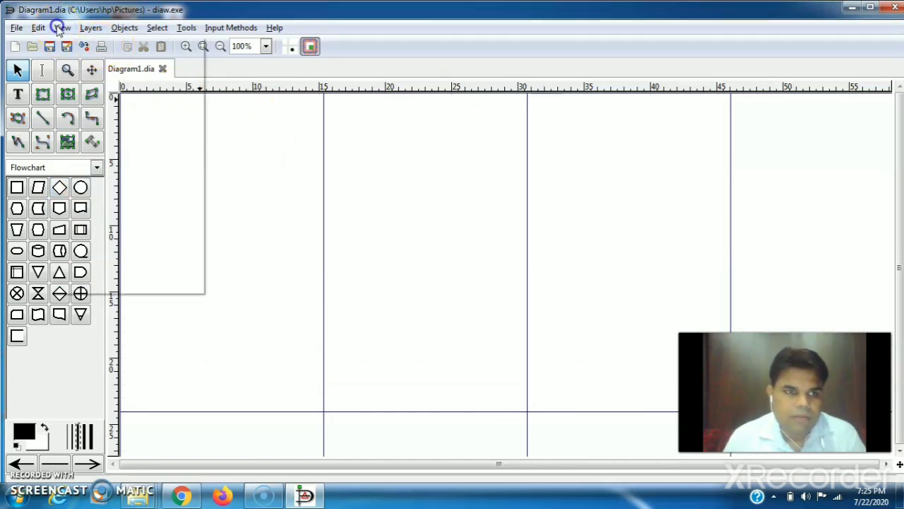
pyautogui.click(60, 185)
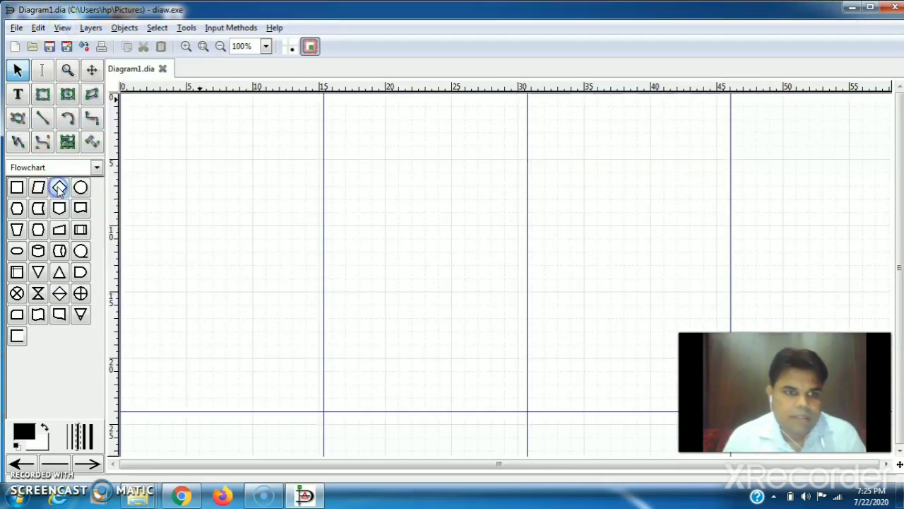
pyautogui.click(124, 28)
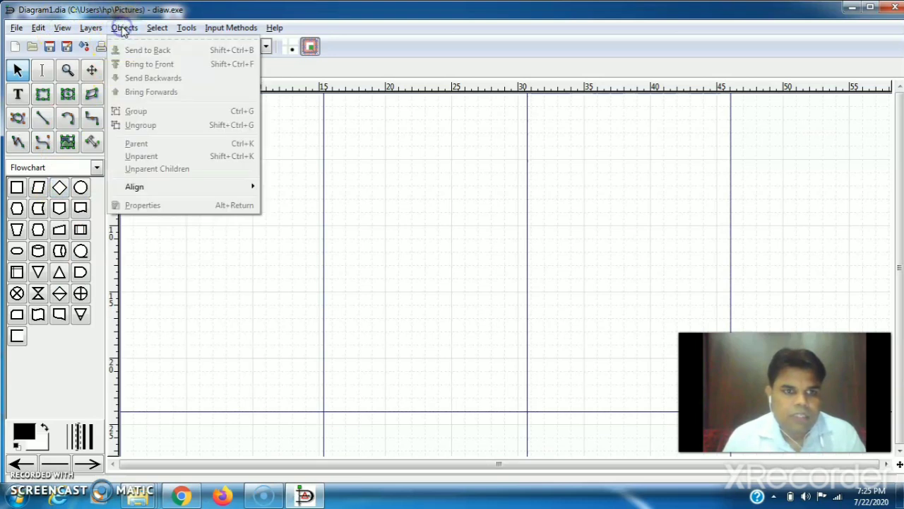
pyautogui.click(150, 29)
pyautogui.click(187, 28)
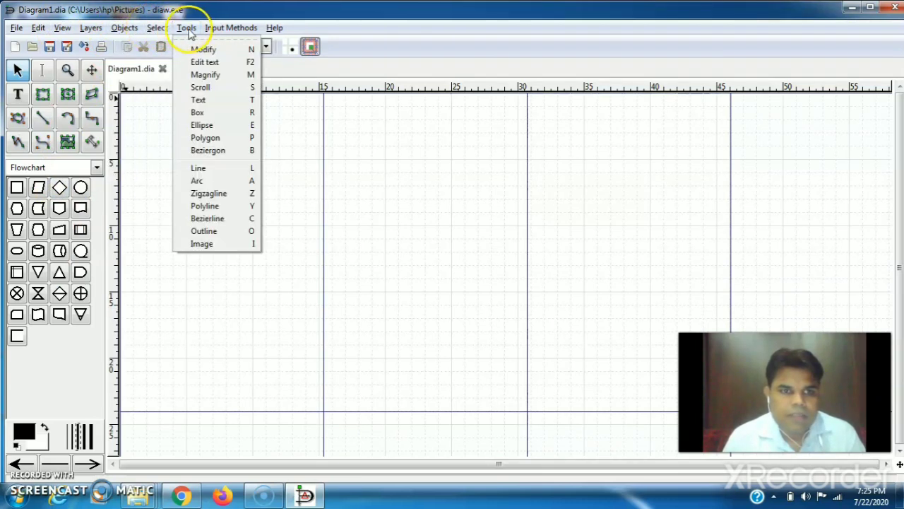
pyautogui.click(231, 28)
pyautogui.click(178, 28)
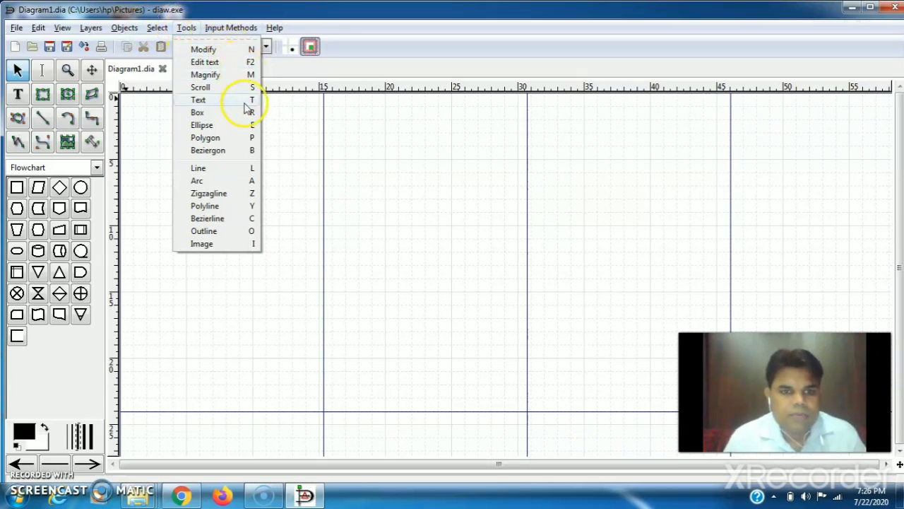
pyautogui.click(216, 285)
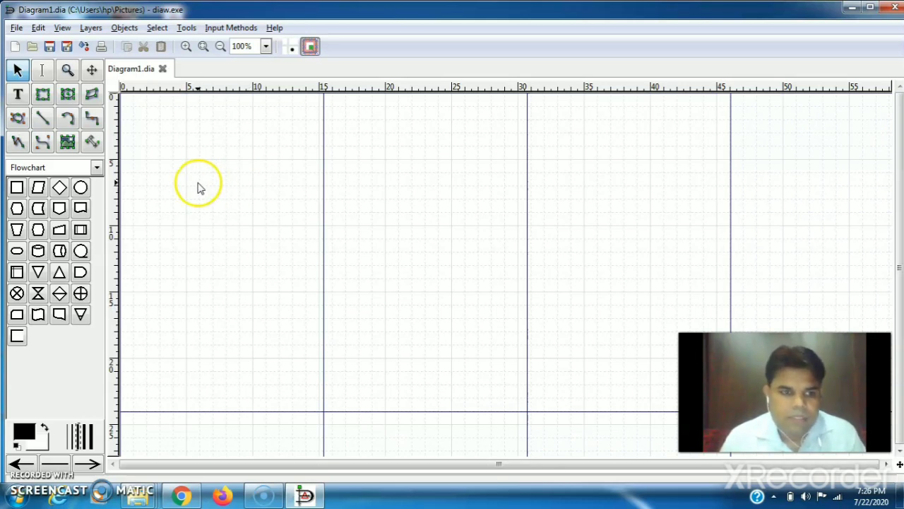
# Draw a flowchart ellipse about 5.3 units wide and 3 units high near the top of the second page column.
pyautogui.click(81, 186)
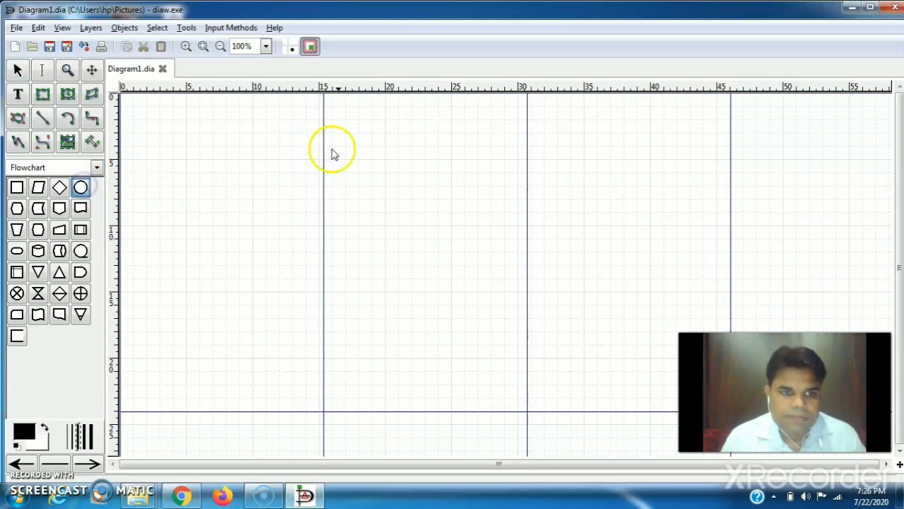
pyautogui.moveTo(347, 122); pyautogui.dragTo(418, 162)
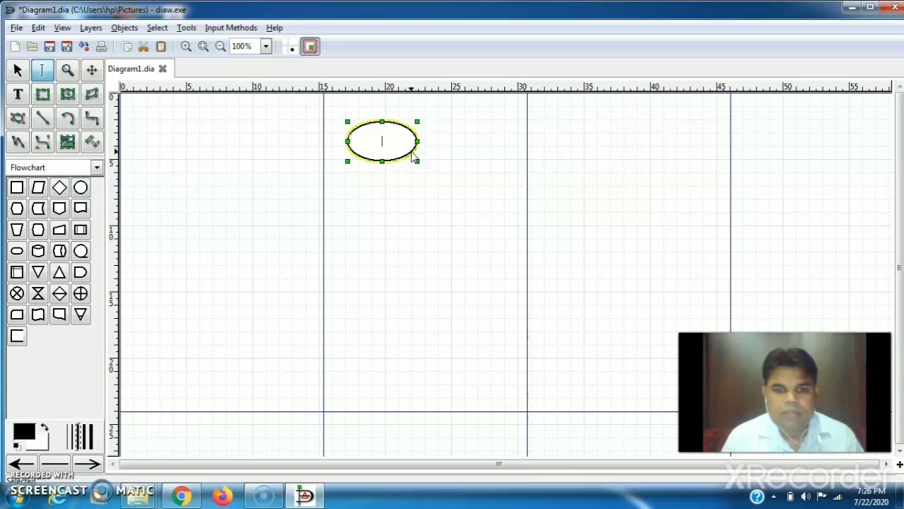
# Narrow the flowchart ellipse to about 4 units wide and move it up to just below the page's upper edge.
pyautogui.click(445, 142)
pyautogui.click(395, 139)
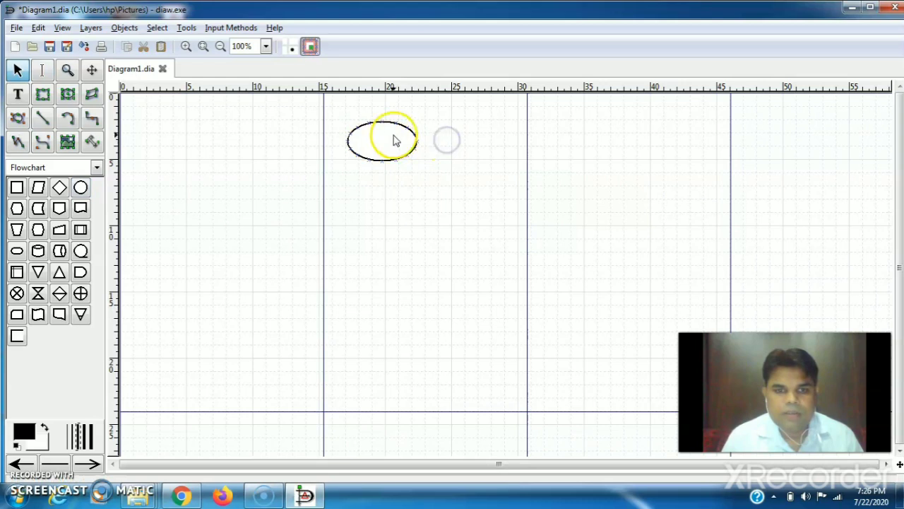
pyautogui.click(417, 142)
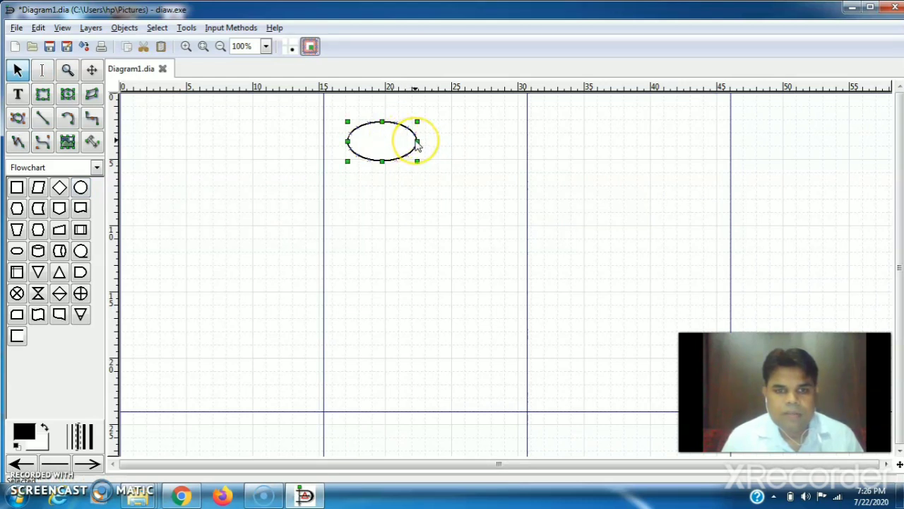
pyautogui.moveTo(423, 140); pyautogui.dragTo(414, 106)
pyautogui.doubleClick(380, 123)
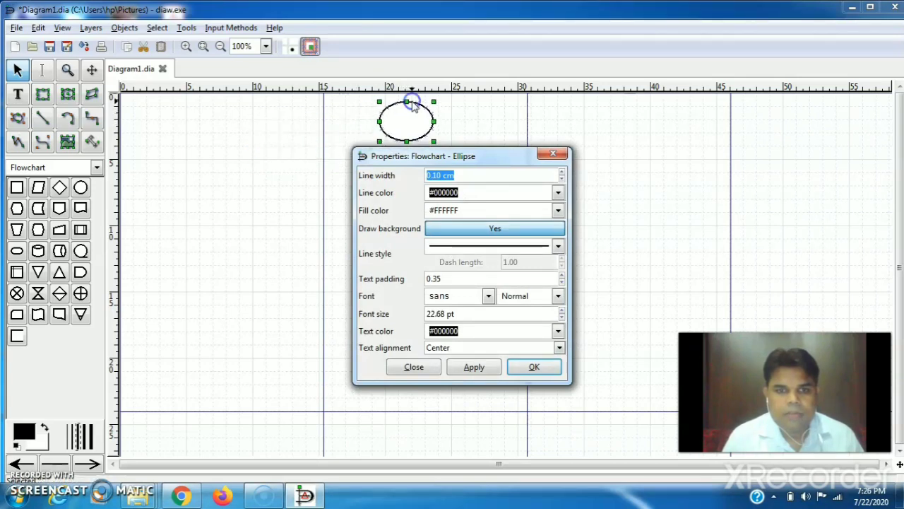
pyautogui.click(552, 153)
pyautogui.click(431, 190)
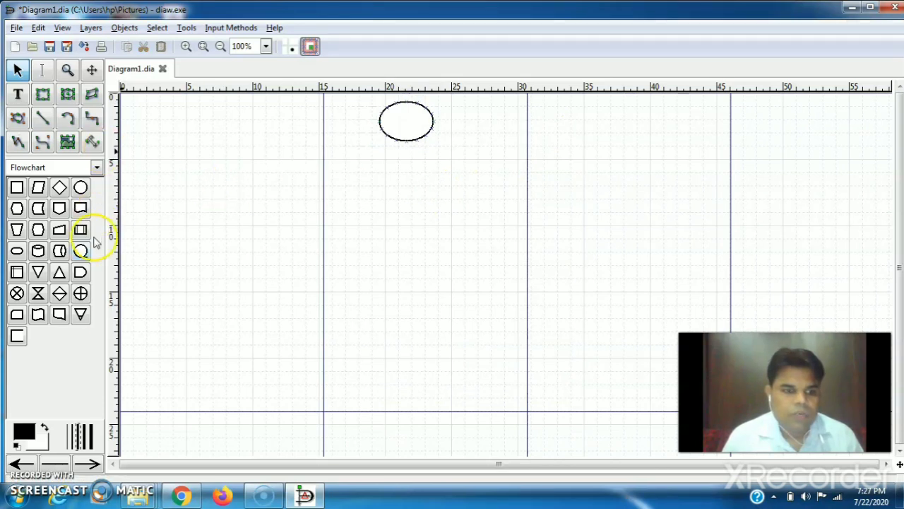
# Draw a vertical line about 2.6 units long down from the ellipse's lowest point and set its start arrow to a plain end.
pyautogui.click(43, 120)
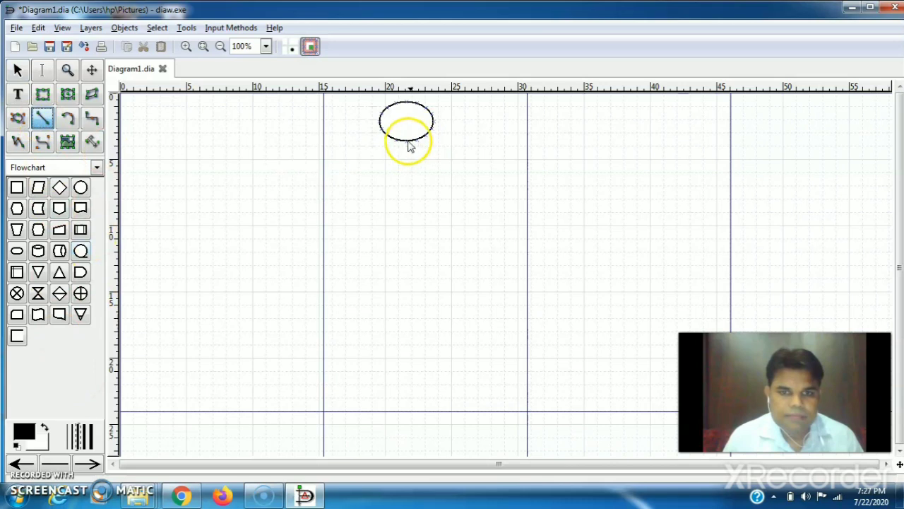
pyautogui.moveTo(405, 142); pyautogui.dragTo(406, 176)
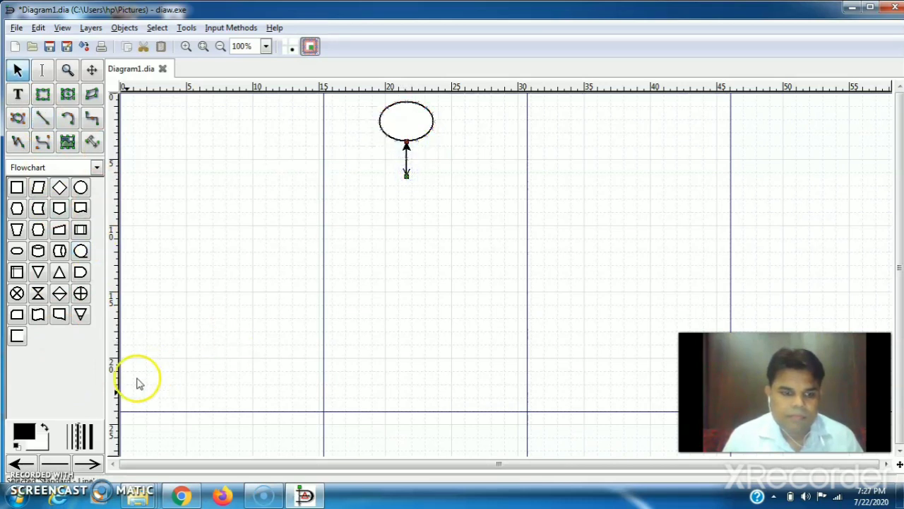
pyautogui.doubleClick(408, 167)
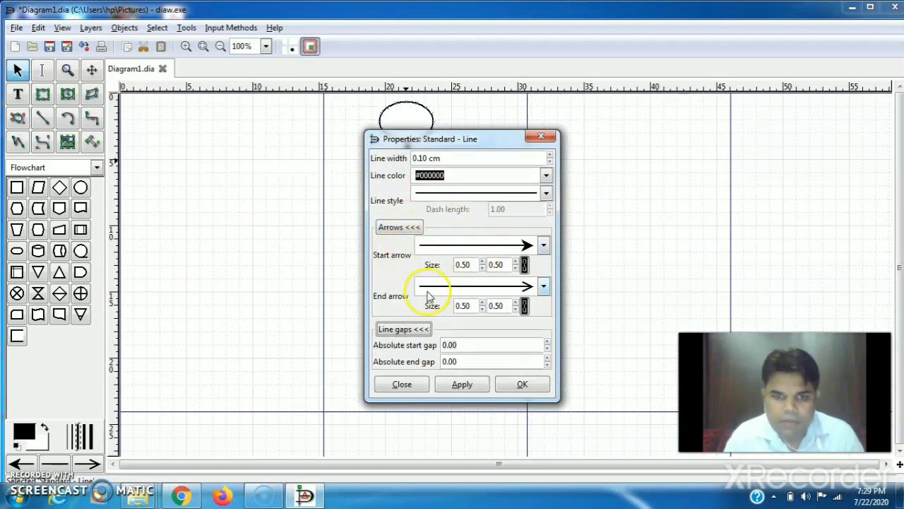
pyautogui.click(543, 247)
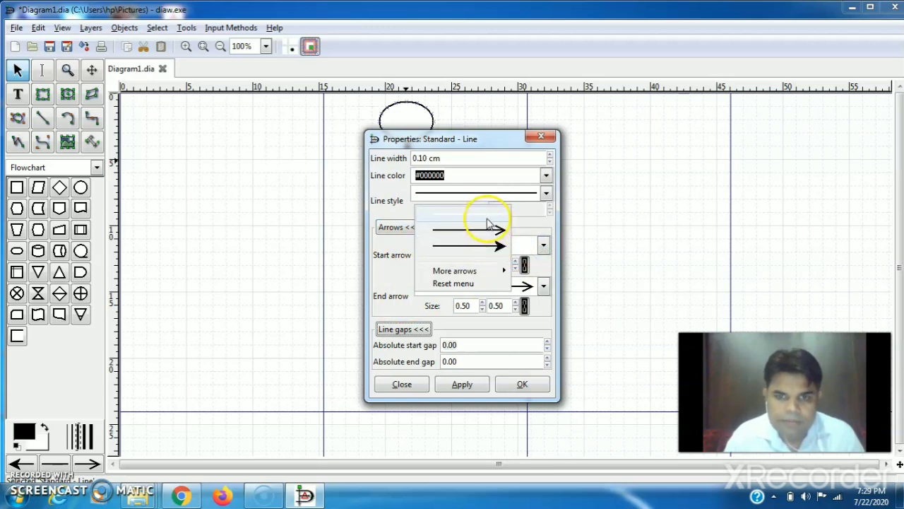
pyautogui.click(486, 195)
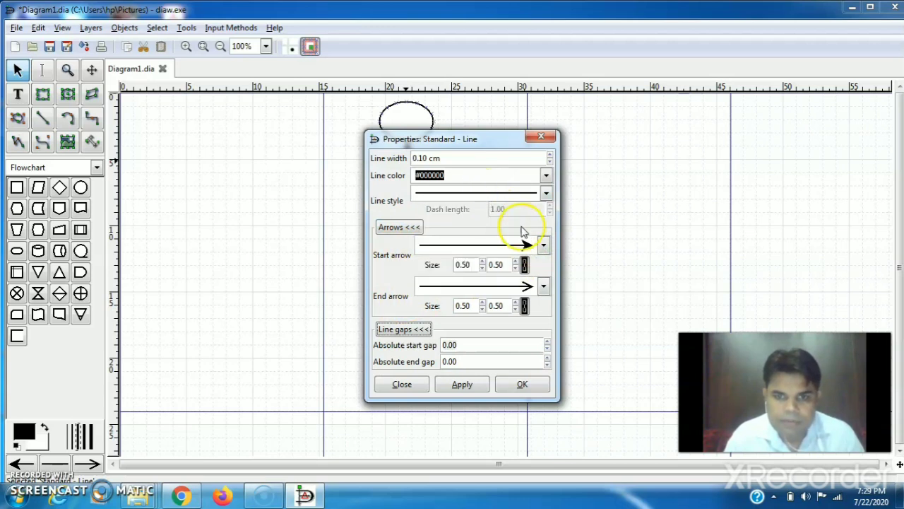
pyautogui.click(543, 245)
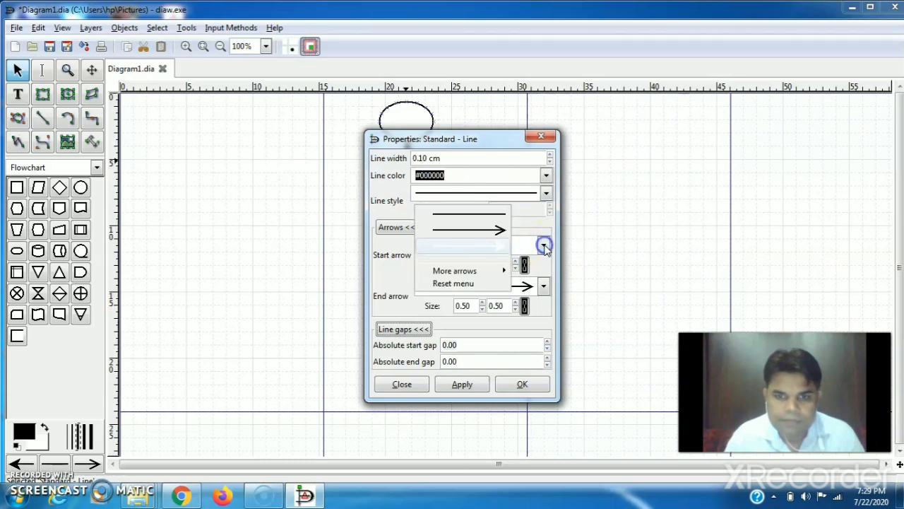
pyautogui.click(478, 216)
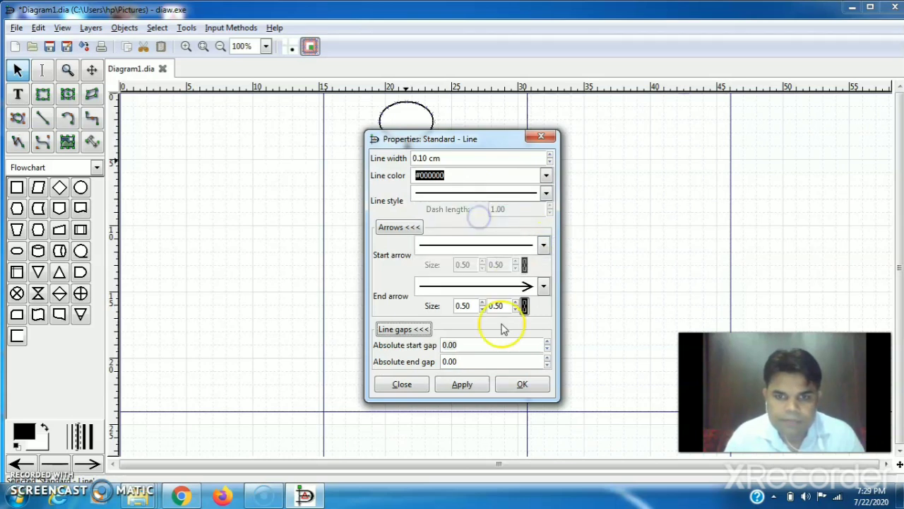
pyautogui.click(481, 389)
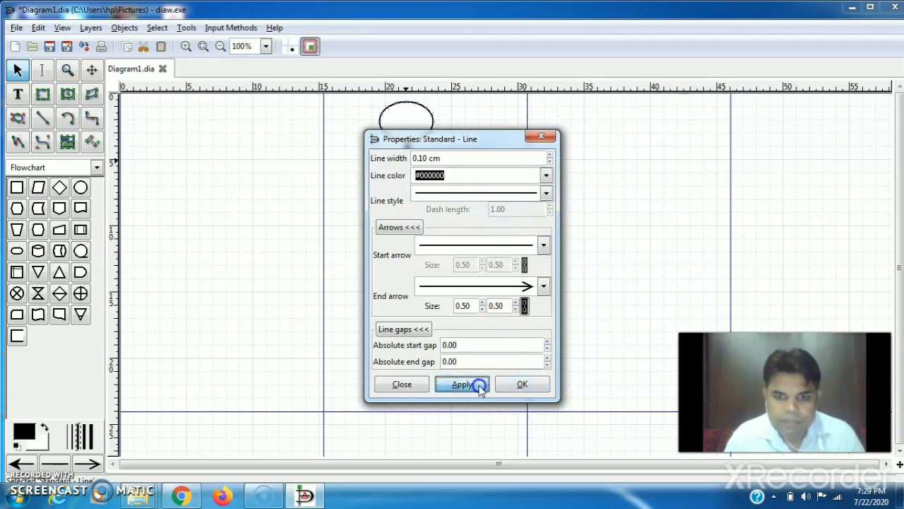
pyautogui.click(519, 385)
pyautogui.click(414, 185)
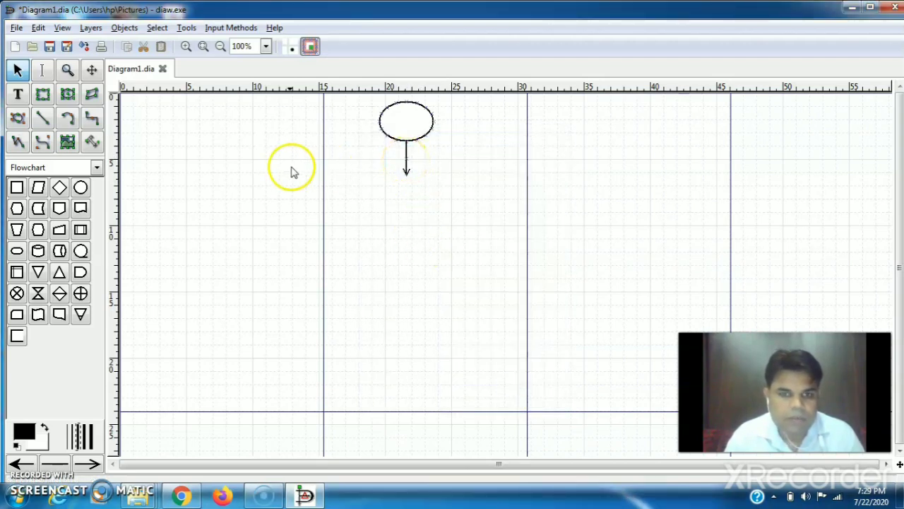
# Draw a flowchart parallelogram about 5.3 units wide and 1.9 units high under the arrow tip.
pyautogui.click(39, 190)
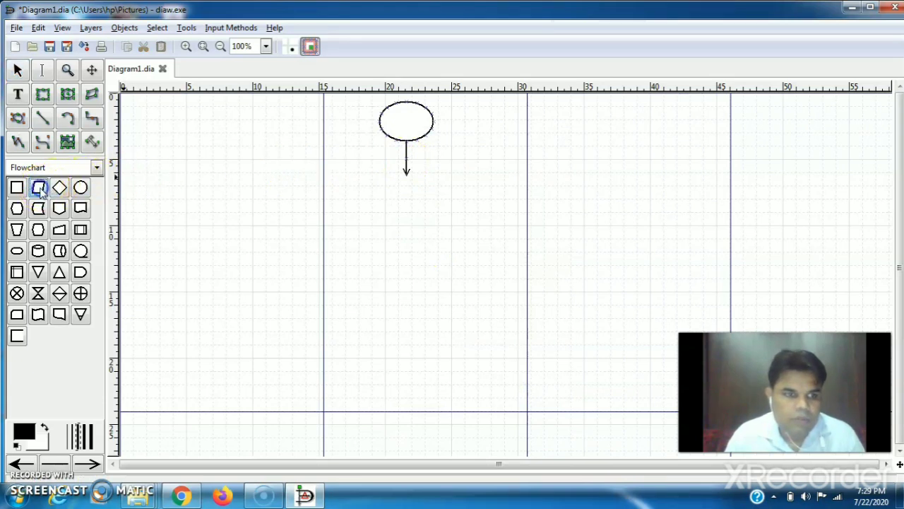
pyautogui.click(373, 177)
pyautogui.moveTo(400, 188); pyautogui.dragTo(442, 195)
pyautogui.click(436, 234)
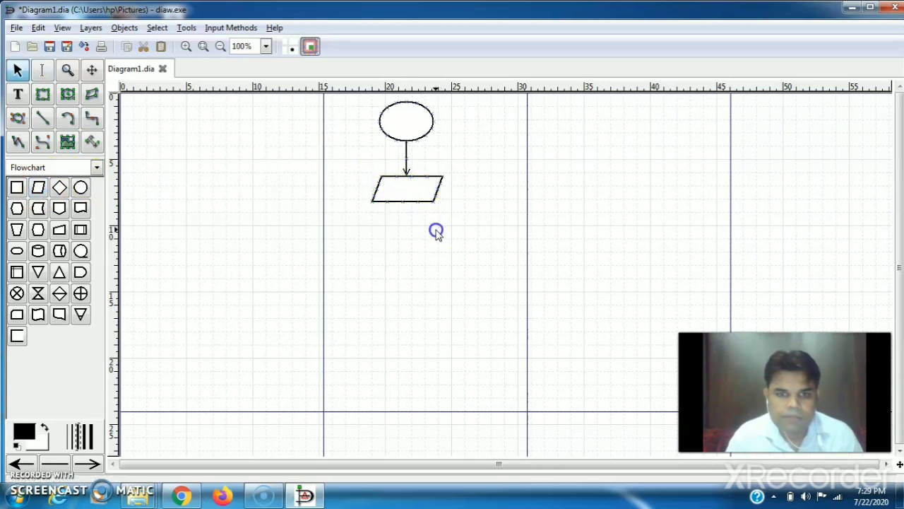
# Nudge the parallelogram slightly left with its upper edge at the arrow tip, and widen it to about 6.4 units.
pyautogui.click(437, 191)
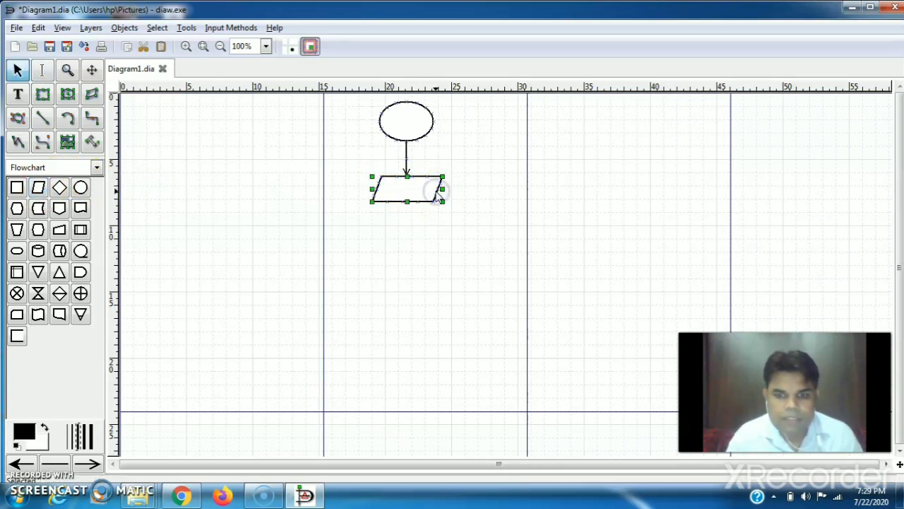
pyautogui.press('Right')
pyautogui.press('Left')
pyautogui.press('Left')
pyautogui.press('Left')
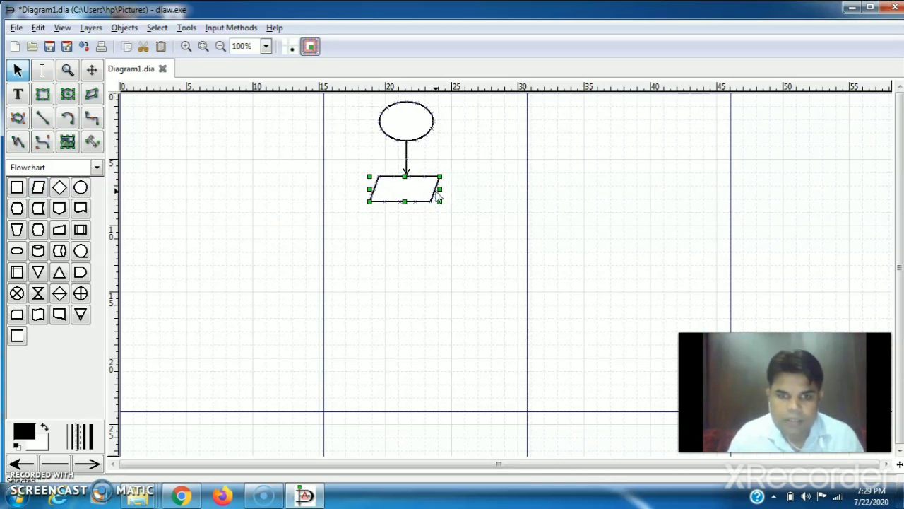
pyautogui.press('Down')
pyautogui.press('Down')
pyautogui.press('Up')
pyautogui.press('Up')
pyautogui.press('Up')
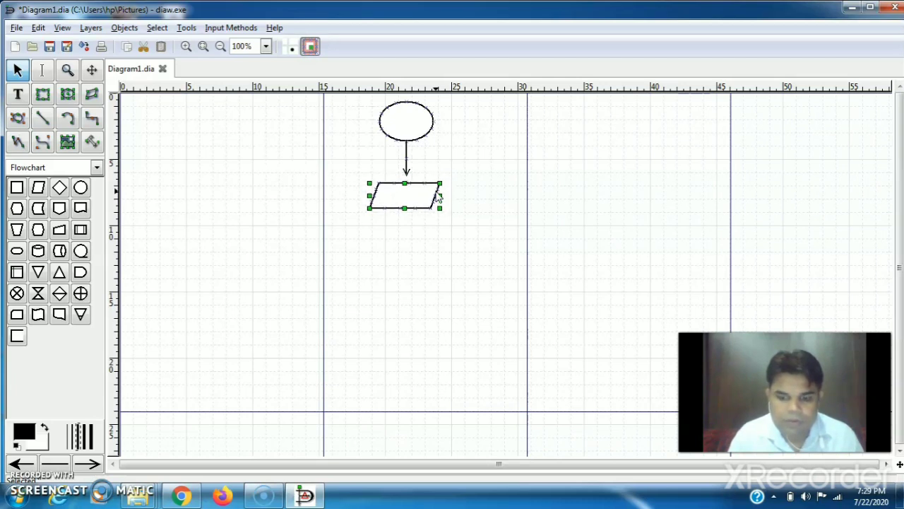
pyautogui.press('Up')
pyautogui.press('Up')
pyautogui.press('Up')
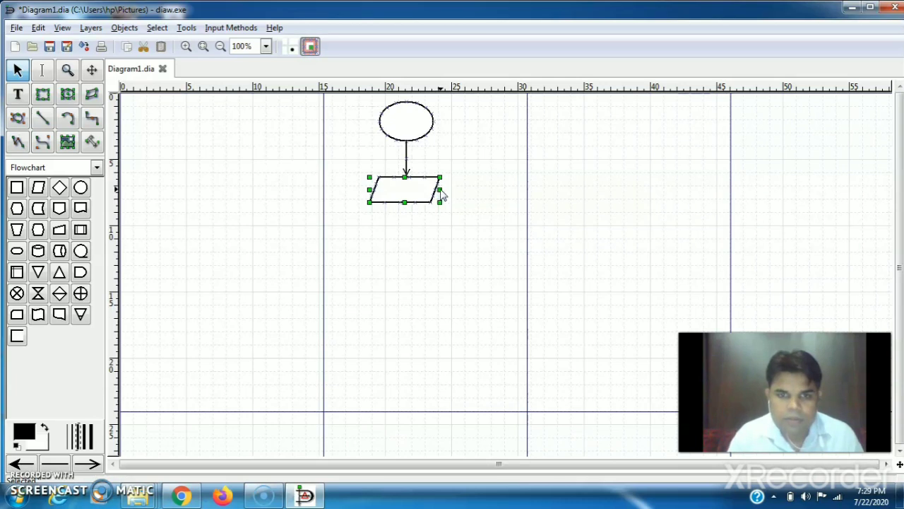
pyautogui.moveTo(440, 191); pyautogui.dragTo(454, 190)
pyautogui.click(363, 226)
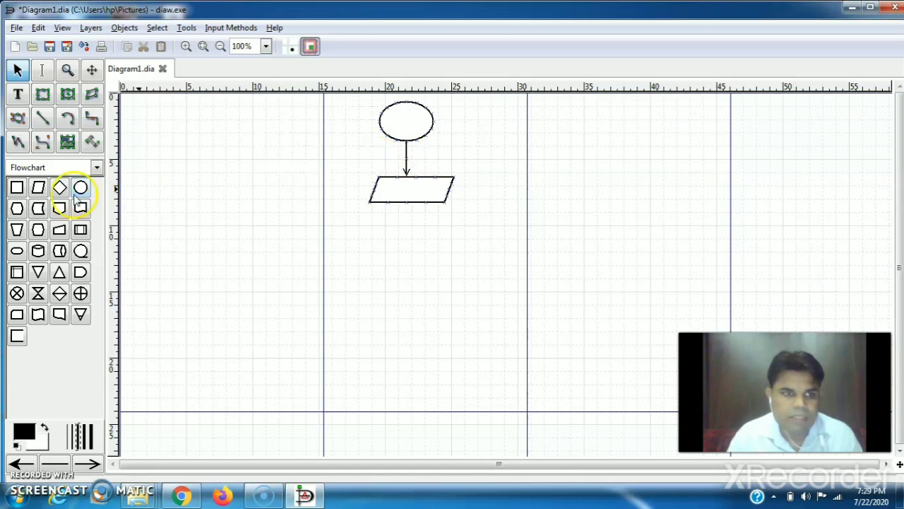
pyautogui.click(42, 121)
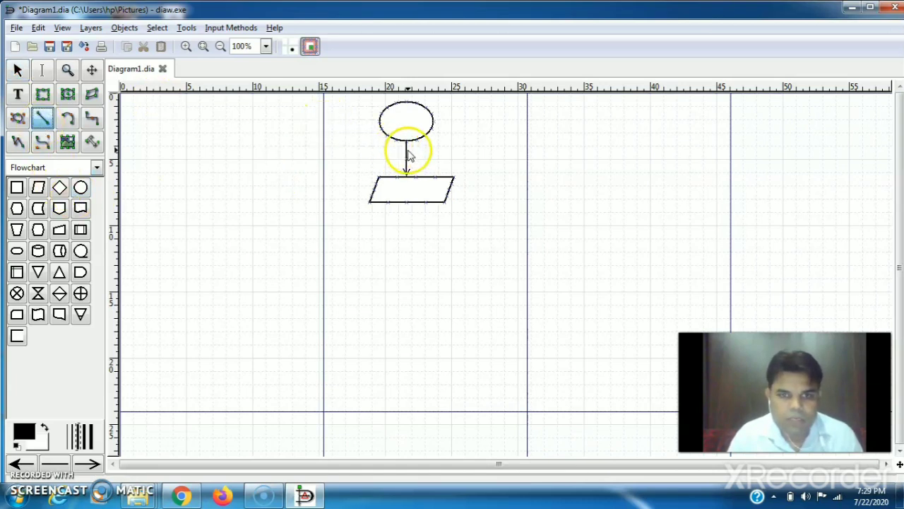
pyautogui.moveTo(406, 168); pyautogui.dragTo(407, 170)
pyautogui.click(407, 206)
pyautogui.moveTo(405, 214); pyautogui.dragTo(403, 202)
# Duplicate the arrow under the ellipse and attach the copy to the middle of the parallelogram's lower edge.
pyautogui.click(405, 164)
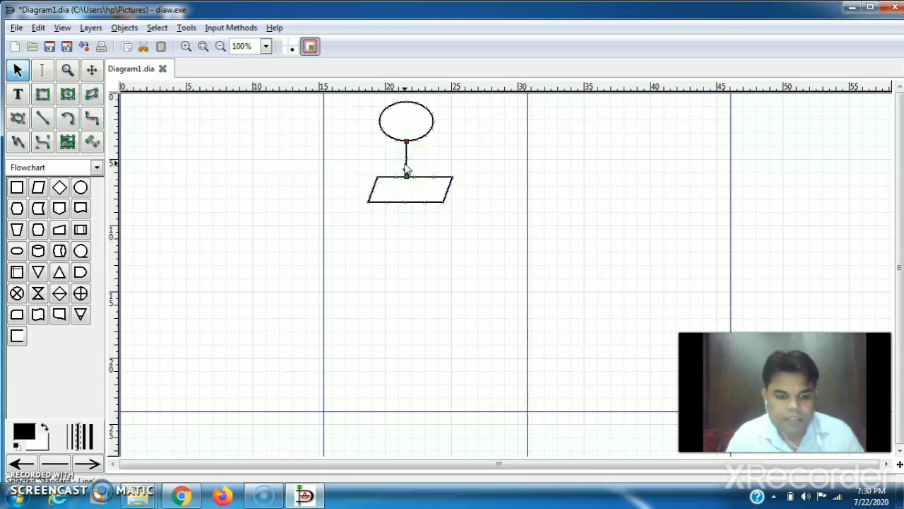
pyautogui.hotkey('ctrl', 'v')
pyautogui.click(219, 173)
pyautogui.moveTo(202, 147); pyautogui.dragTo(404, 220)
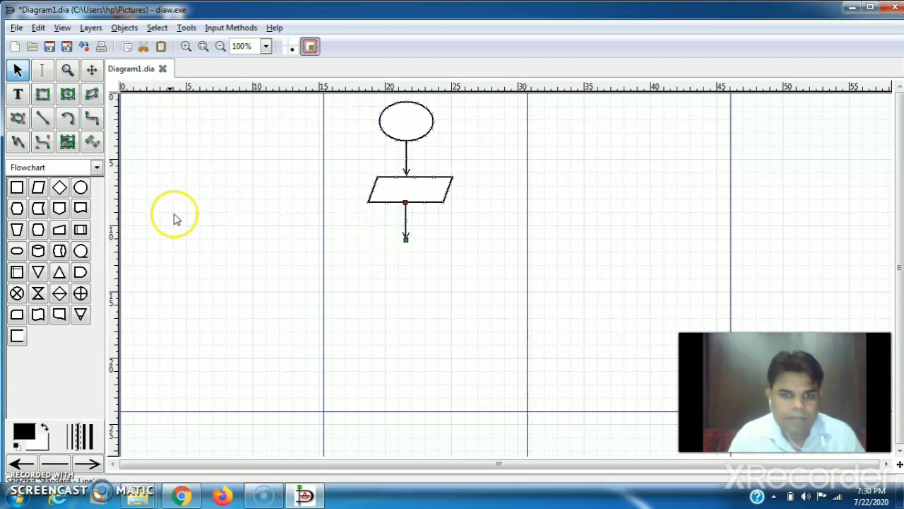
# Draw a flowchart box about 6.2 units wide and 3.4 units high at the end of the second arrow.
pyautogui.click(16, 187)
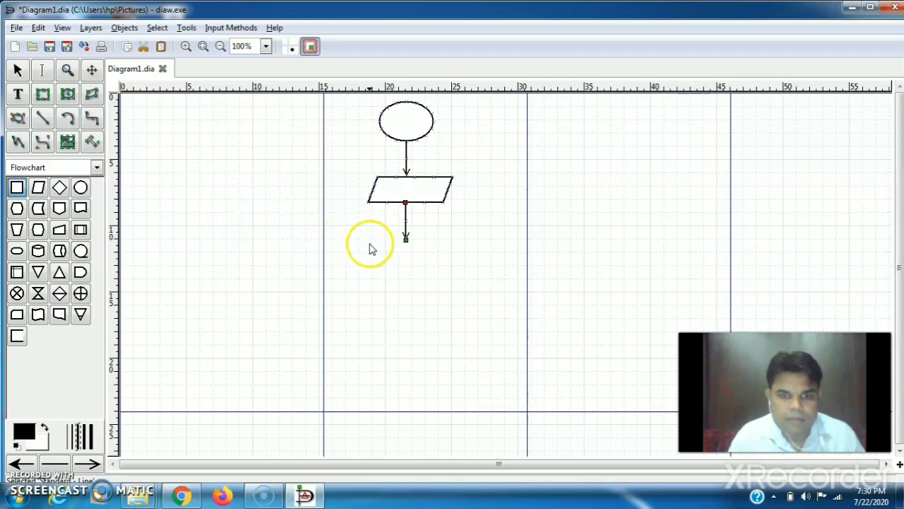
pyautogui.moveTo(365, 234); pyautogui.dragTo(446, 279)
pyautogui.click(469, 286)
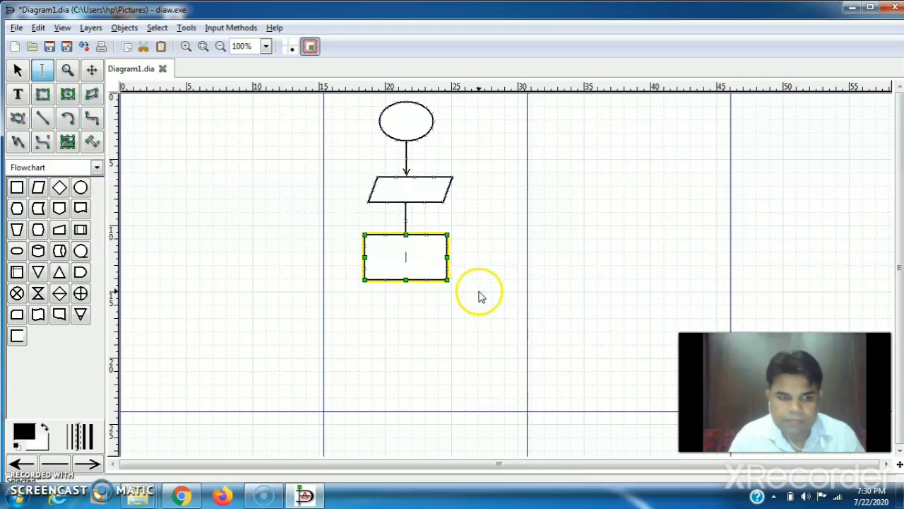
# Move the box down in small increments until its upper edge meets the tip of the second arrow.
pyautogui.click(441, 238)
pyautogui.press('Down')
pyautogui.press('Down')
pyautogui.press('Down')
pyautogui.press('Down')
pyautogui.press('Down')
pyautogui.press('Down')
pyautogui.press('Down')
pyautogui.press('Down')
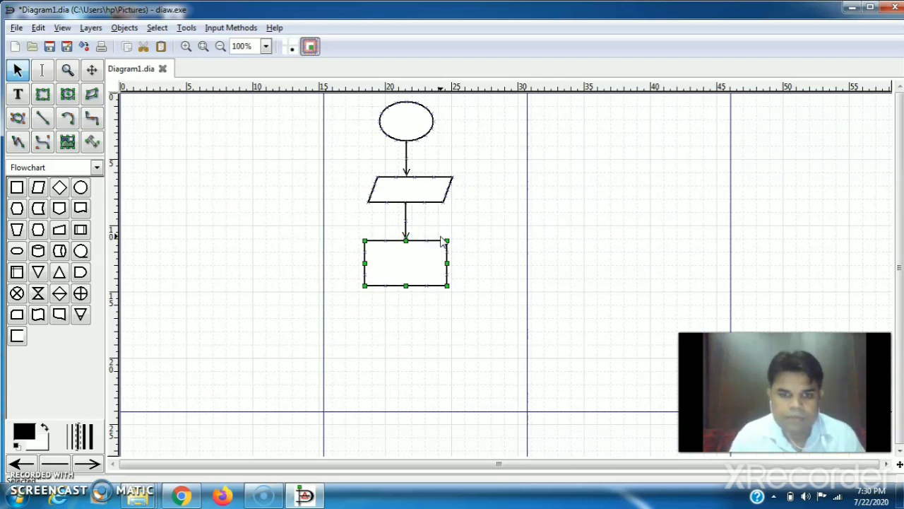
pyautogui.click(341, 239)
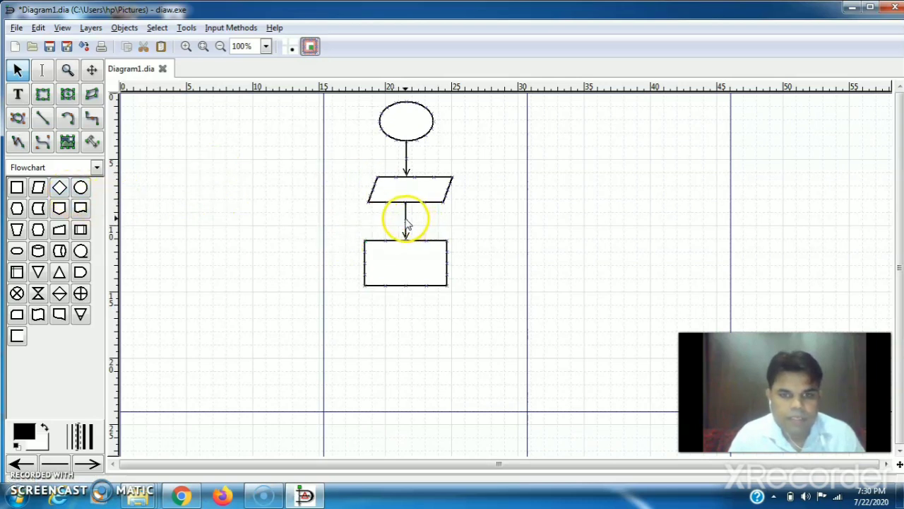
# Paste another copy of the arrow and place it below the middle of the box's lower edge.
pyautogui.hotkey('ctrl', 'v')
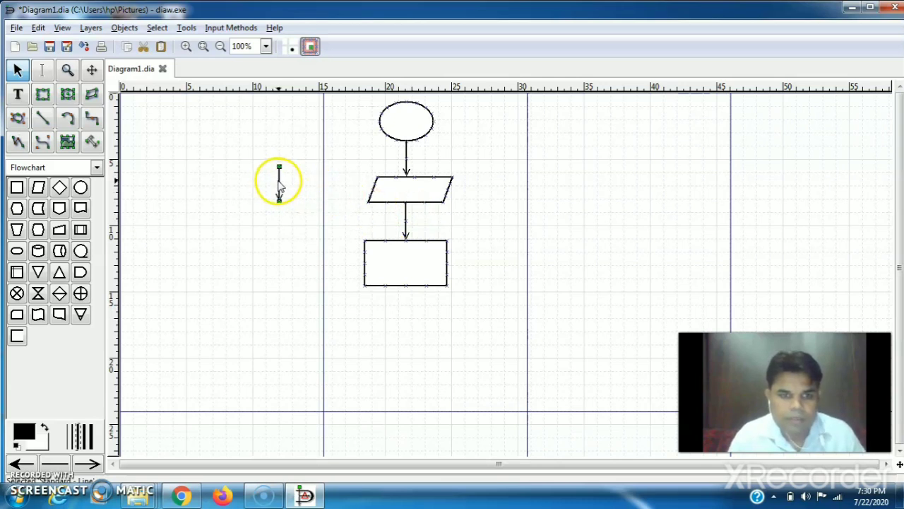
pyautogui.click(279, 183)
pyautogui.moveTo(279, 182); pyautogui.dragTo(407, 303)
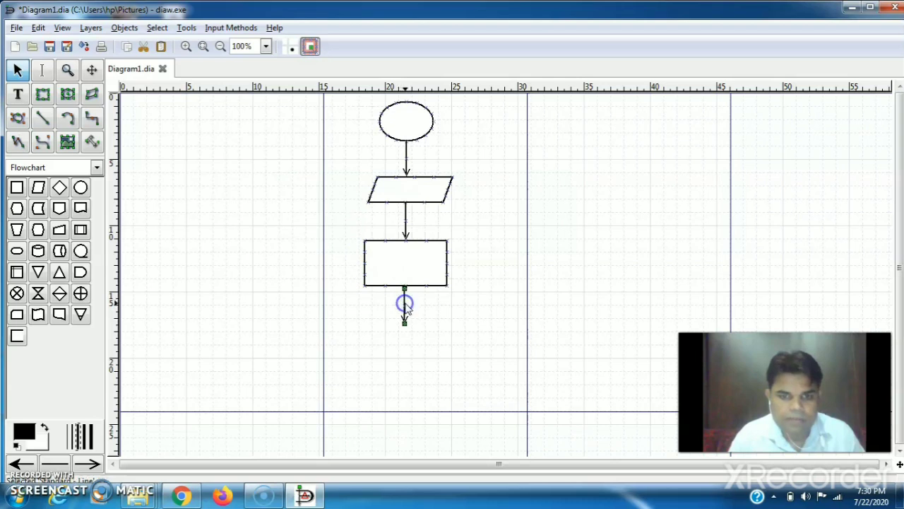
# Draw a second flowchart parallelogram about 6.6 units wide and 2.4 units high under the third arrow.
pyautogui.click(39, 188)
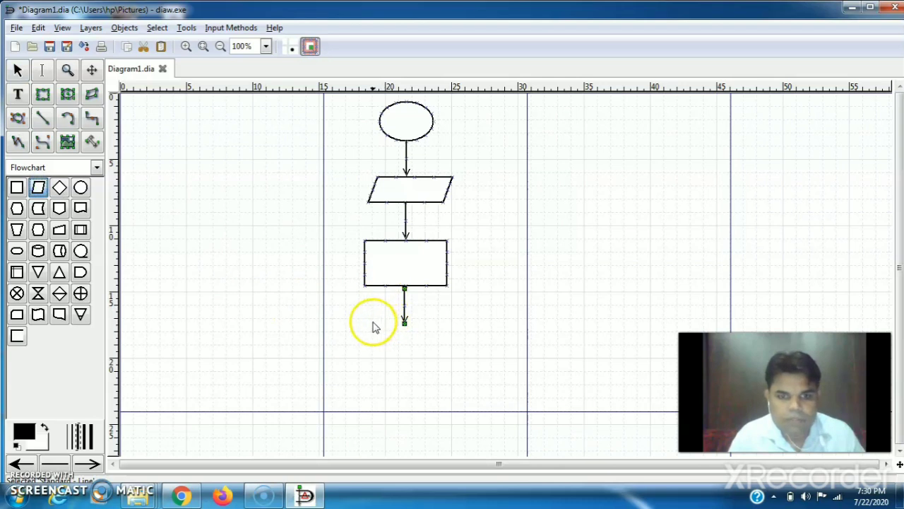
pyautogui.moveTo(362, 322)
pyautogui.mouseDown()
pyautogui.moveTo(373, 338)
pyautogui.moveTo(424, 339)
pyautogui.moveTo(450, 354)
pyautogui.mouseUp()
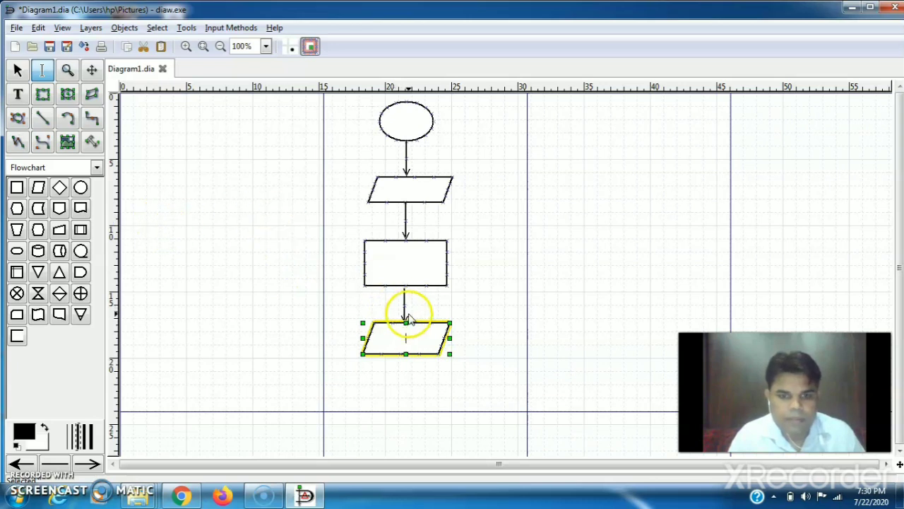
pyautogui.click(429, 306)
# Paste a copy of the third arrow and place it below the middle of the second parallelogram's lower edge.
pyautogui.click(405, 312)
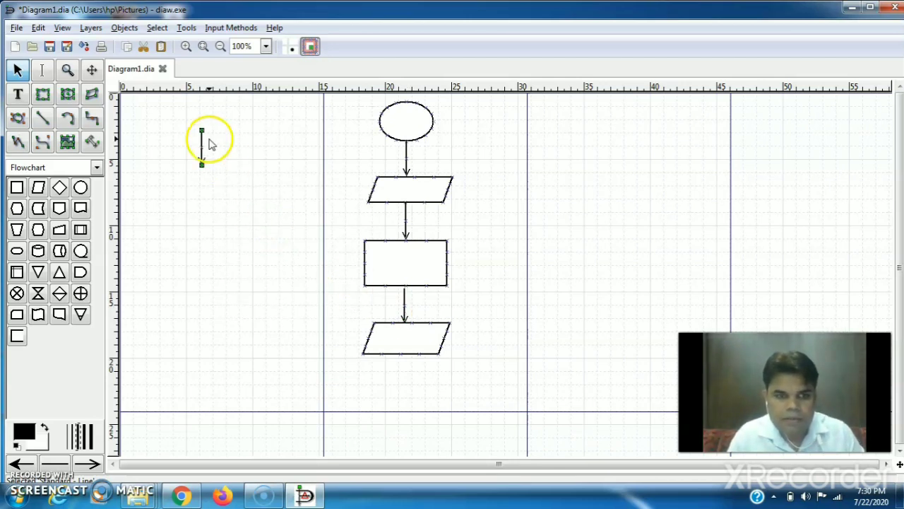
pyautogui.moveTo(201, 148); pyautogui.dragTo(400, 375)
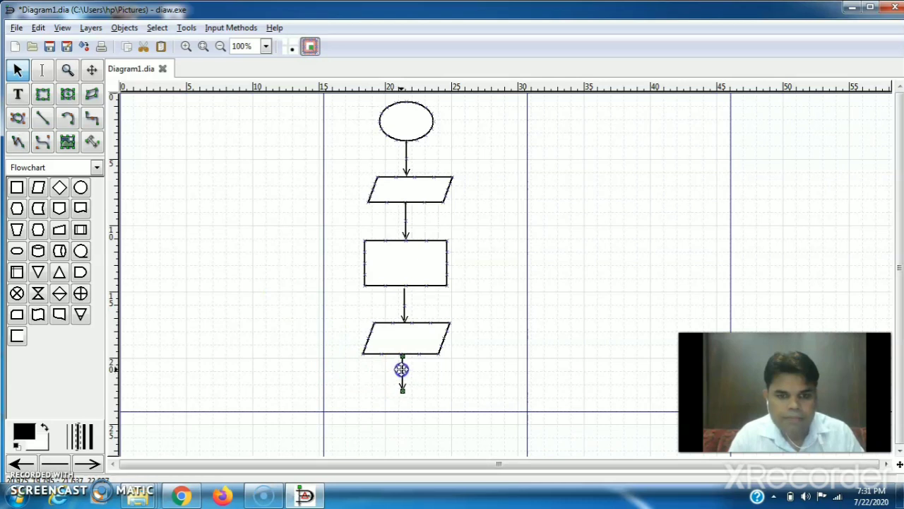
# Draw a flowchart ellipse about 3.5 units wide and 1.7 units high at the tip of the fourth arrow.
pyautogui.click(79, 187)
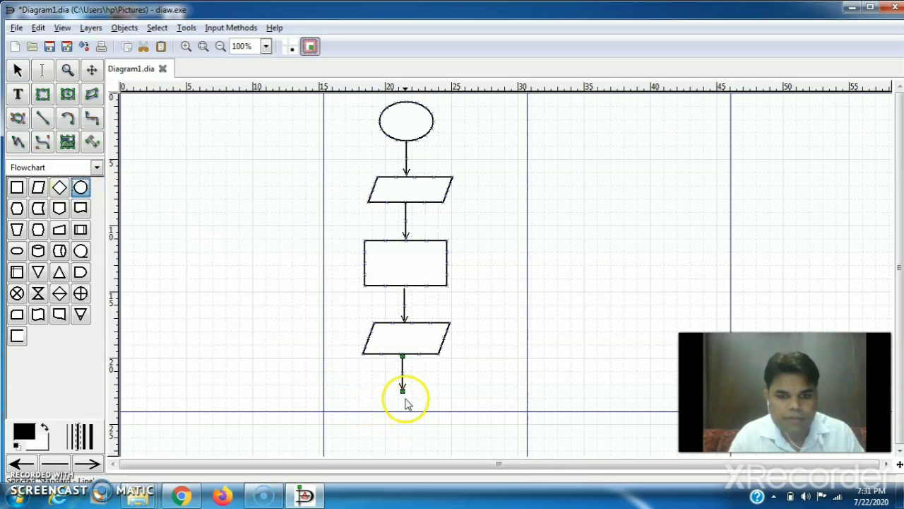
pyautogui.moveTo(404, 398); pyautogui.dragTo(426, 404)
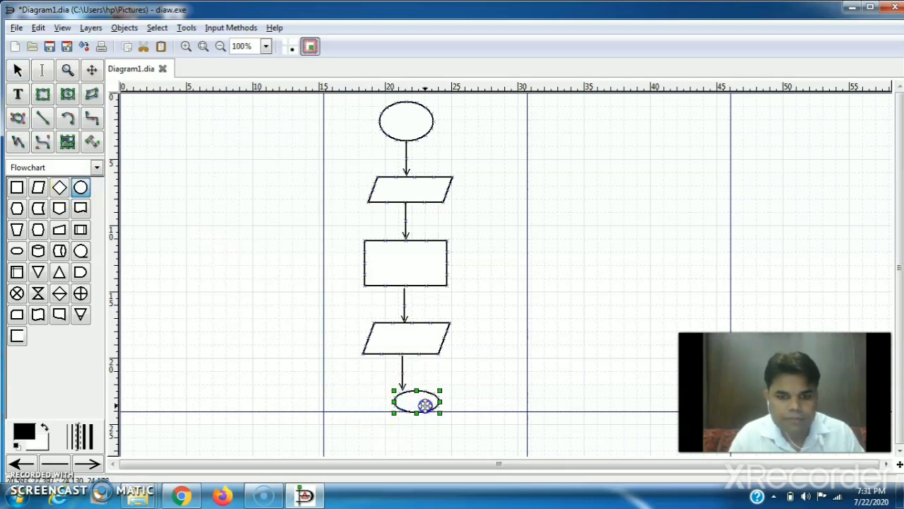
pyautogui.click(376, 405)
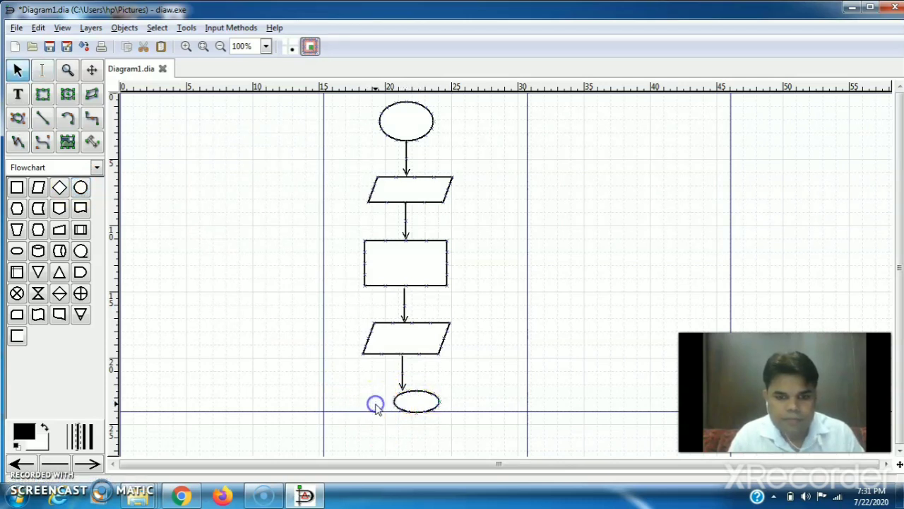
# Shift the bottom ellipse left and slightly down in small increments until it is centred just below the fourth arrow's tip.
pyautogui.hscroll(-3, 377, 410)
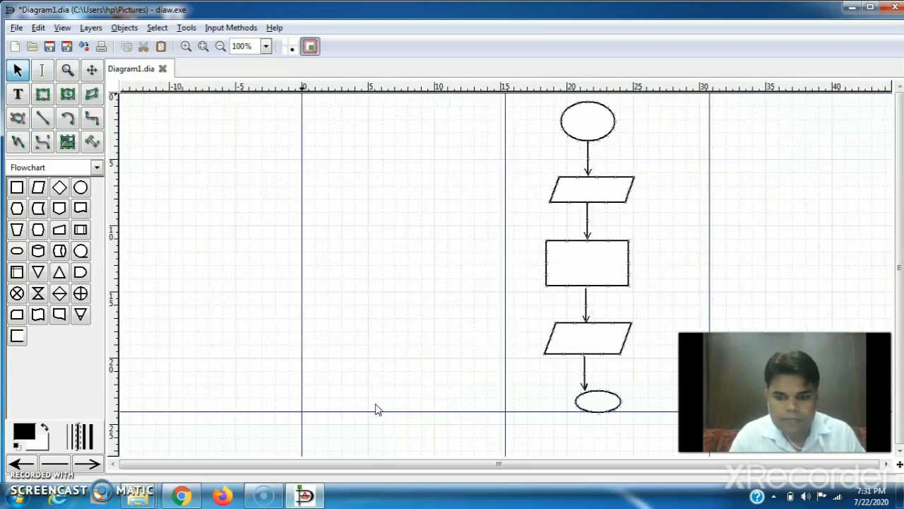
pyautogui.click(565, 398)
pyautogui.click(580, 404)
pyautogui.press('Left')
pyautogui.press('Left')
pyautogui.press('Left')
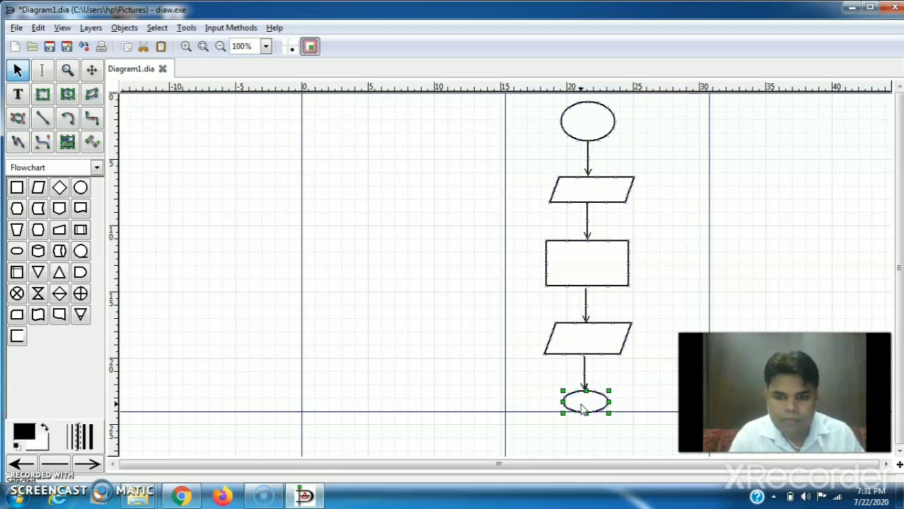
pyautogui.press('Down')
pyautogui.press('Down')
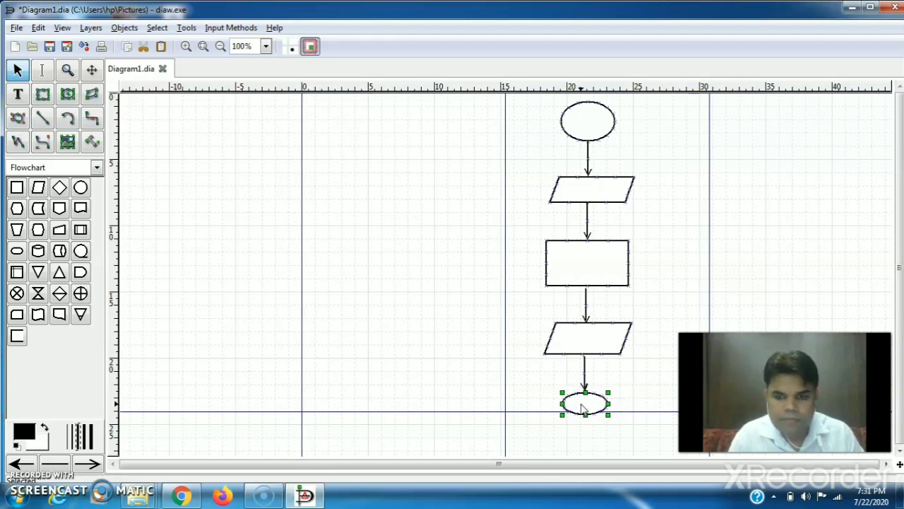
pyautogui.click(413, 387)
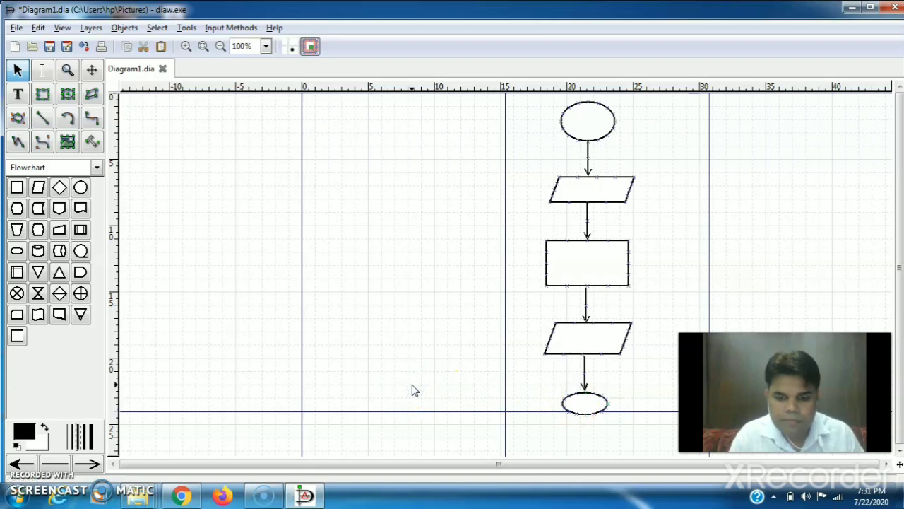
# Widen the bottom ellipse to about 4.6 units by extending its right side.
pyautogui.hscroll(-3, 415, 390)
pyautogui.hscroll(3, 413, 390)
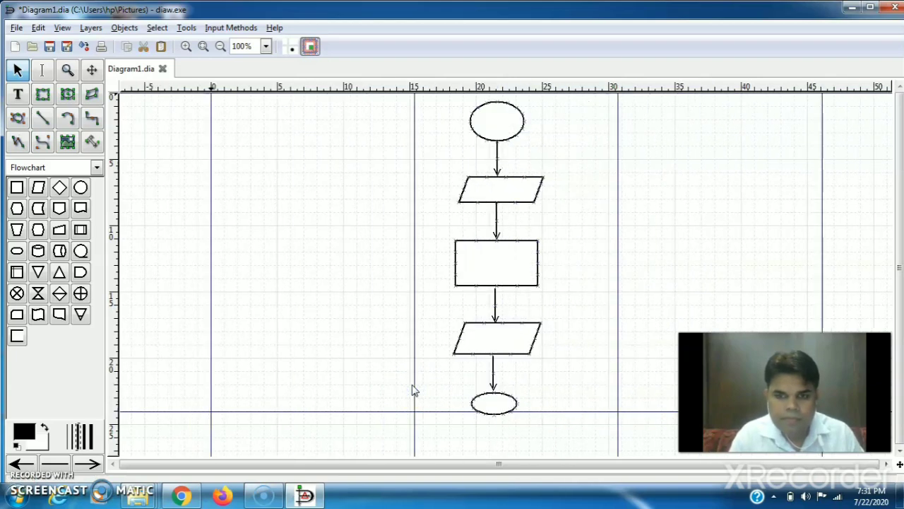
pyautogui.click(438, 376)
pyautogui.click(406, 401)
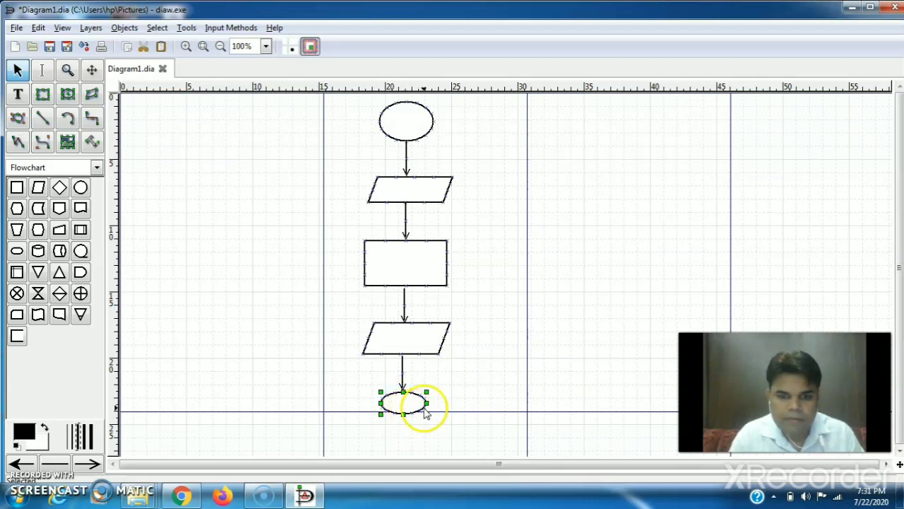
pyautogui.click(427, 403)
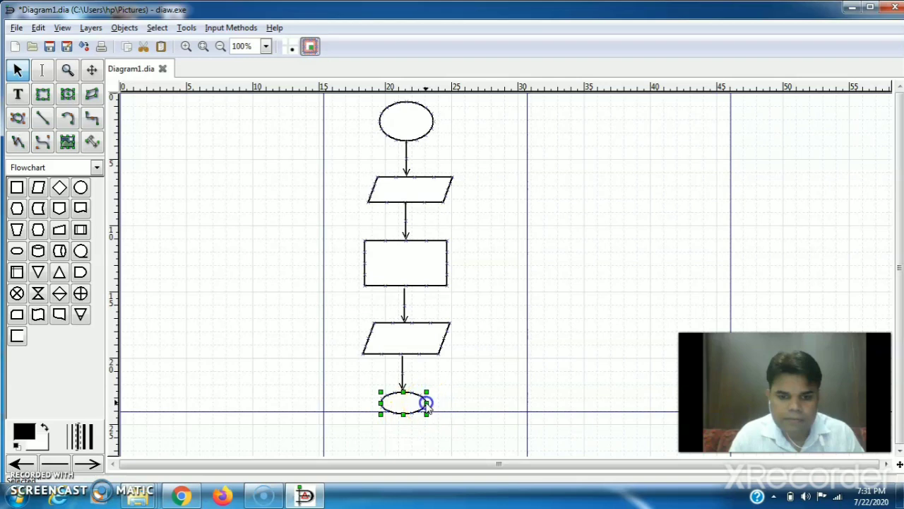
pyautogui.moveTo(427, 403); pyautogui.dragTo(441, 403)
# Move the widened ellipse left in small increments until it is centred under the fourth arrow again.
pyautogui.click(402, 383)
pyautogui.click(397, 411)
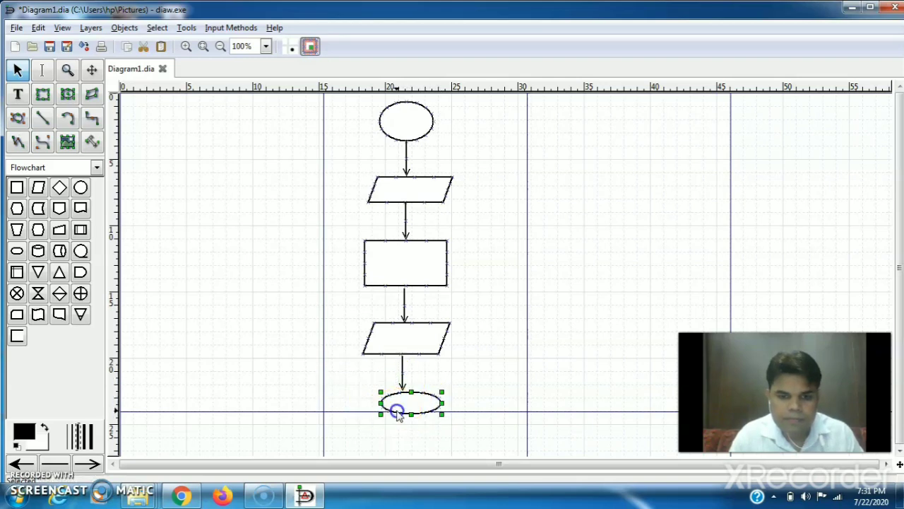
pyautogui.press('Left')
pyautogui.press('Left')
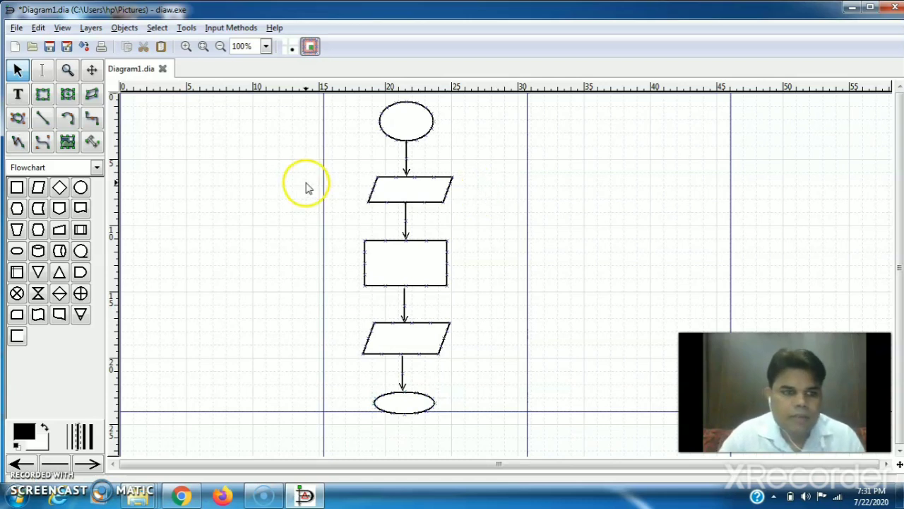
# Add the text "Start" inside the top ellipse and label the first parallelogram "Input Values of a and b".
pyautogui.click(21, 96)
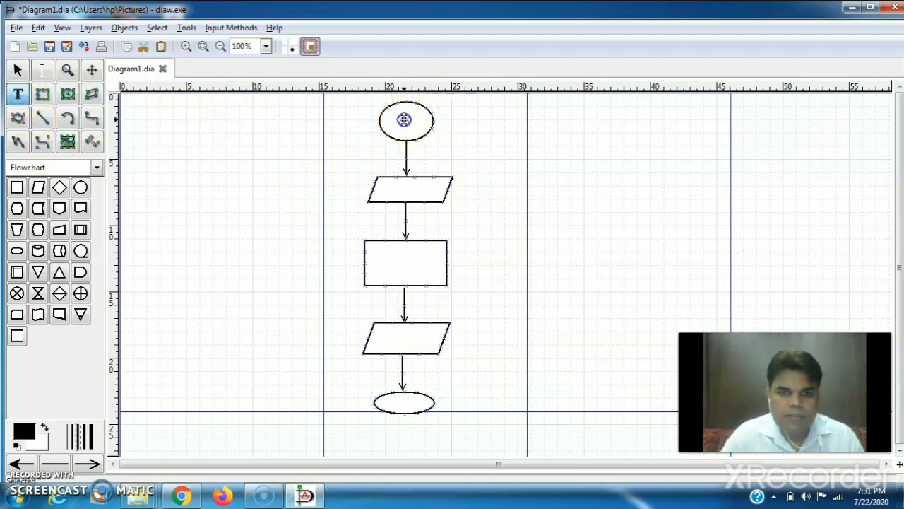
pyautogui.click(404, 120)
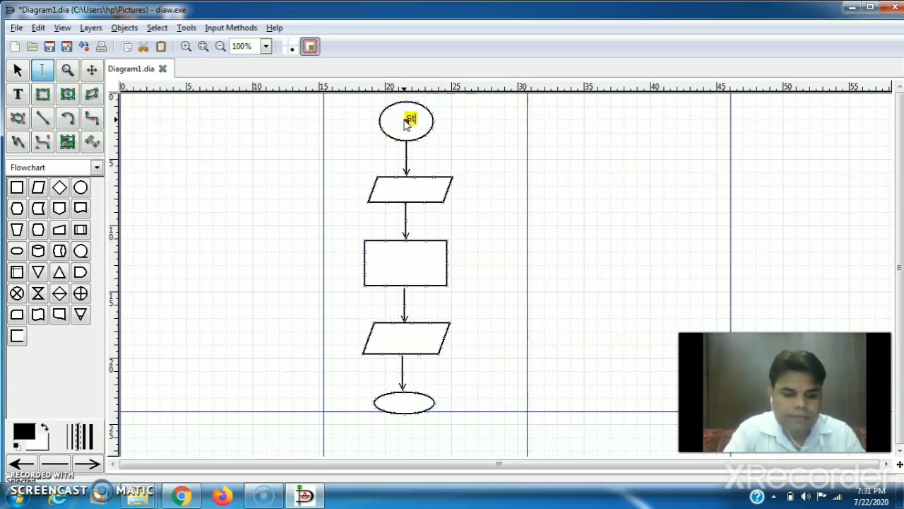
pyautogui.click(410, 188)
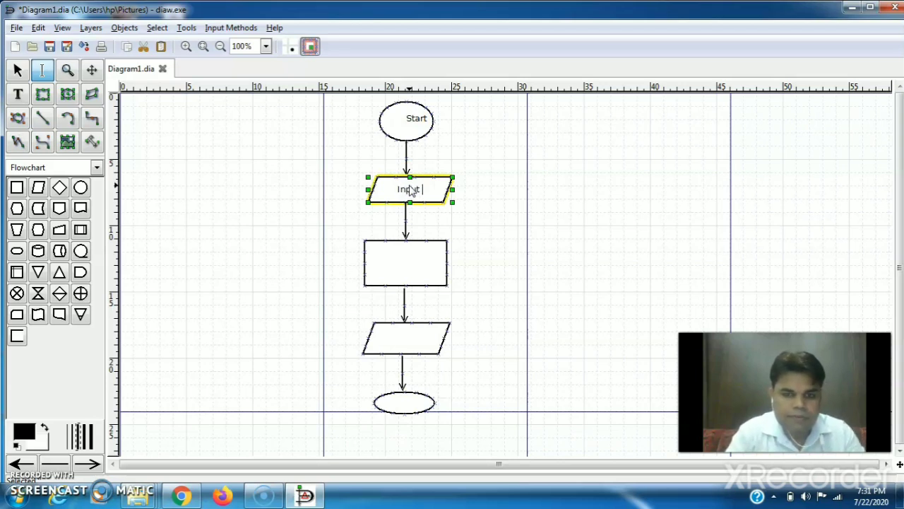
pyautogui.write('Input Values of a ')
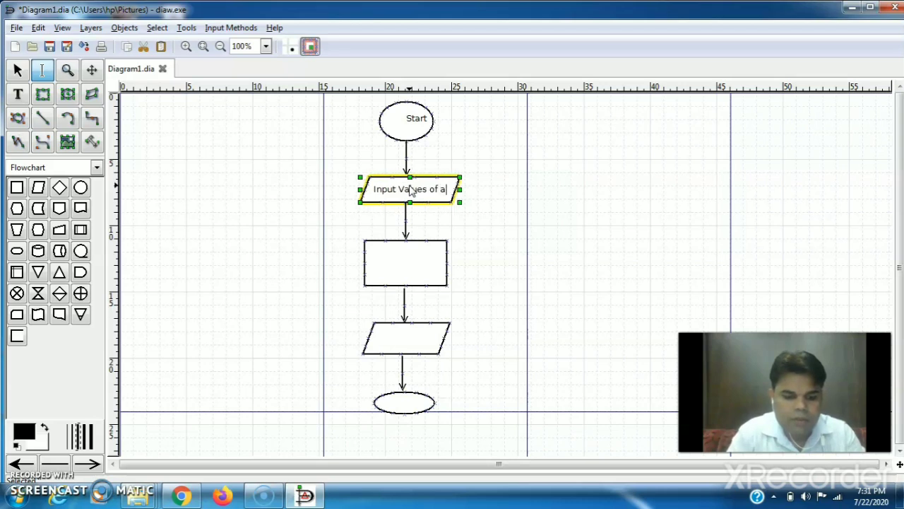
pyautogui.write('and b')
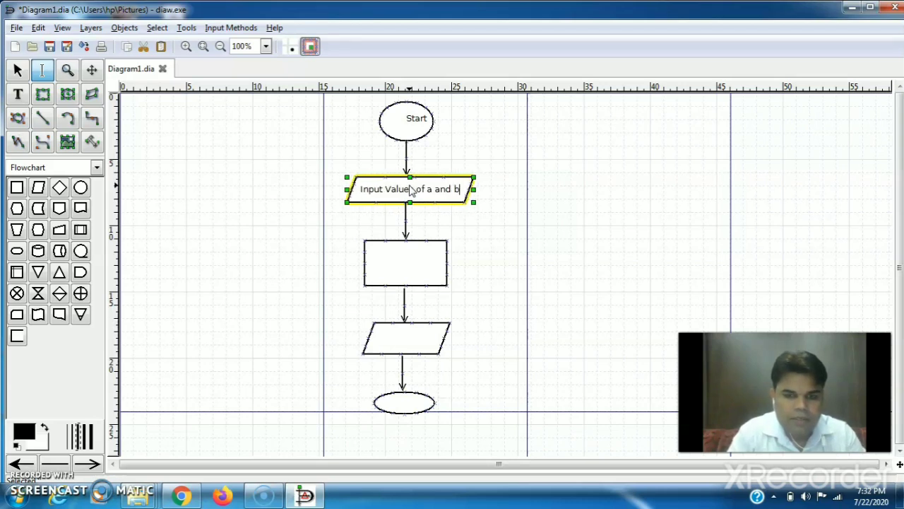
# Label the remaining shapes: the box "Sum=a+b", the second parallelogram "Print Sum" and the bottom ellipse "End".
pyautogui.click(403, 267)
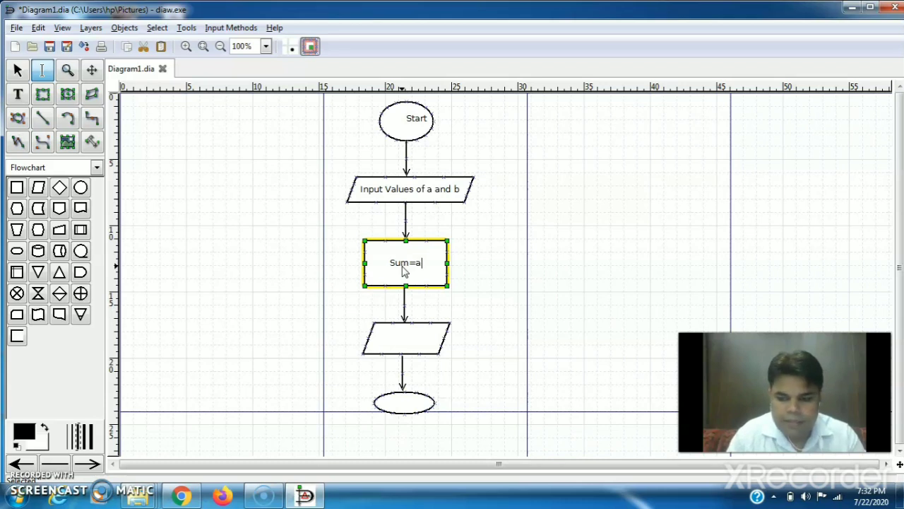
pyautogui.write('Sum=a+b')
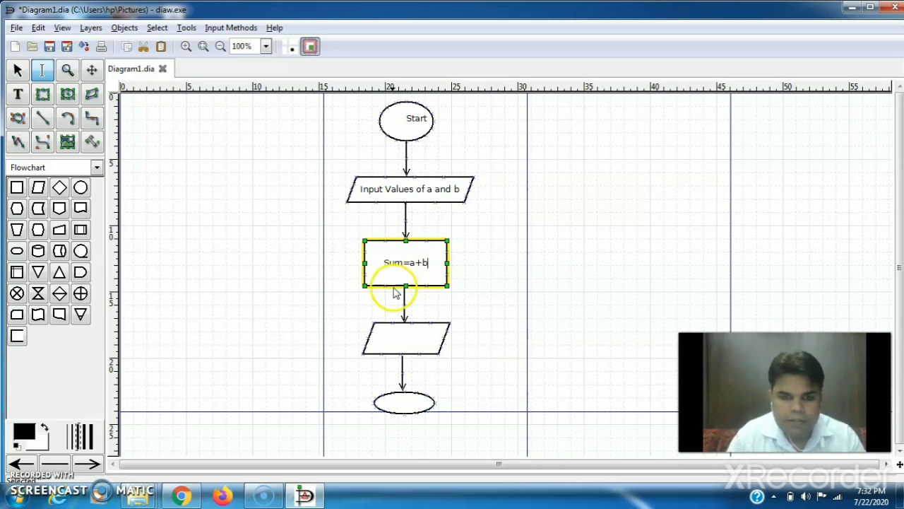
pyautogui.click(399, 338)
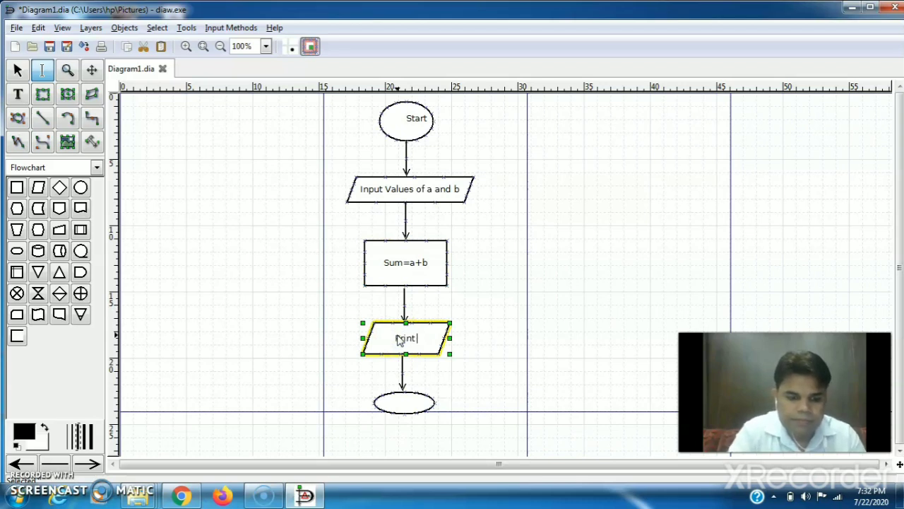
pyautogui.click(400, 404)
pyautogui.write('End')
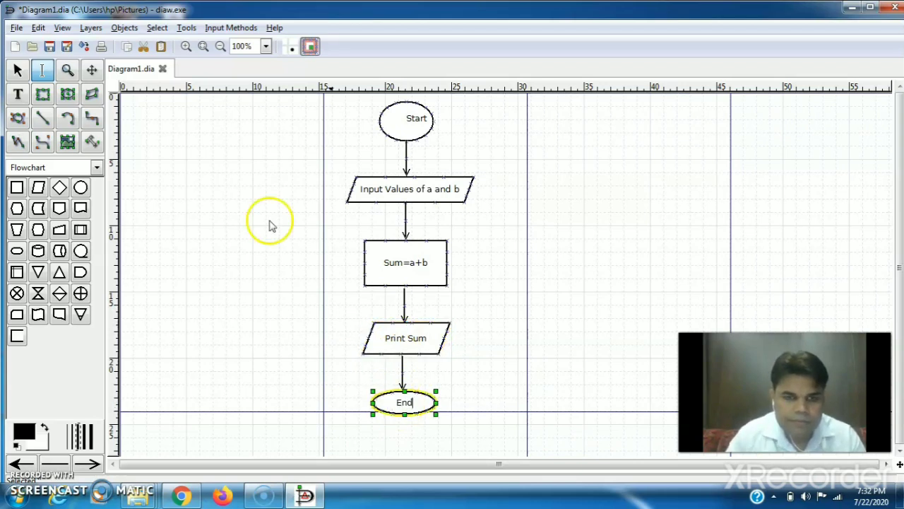
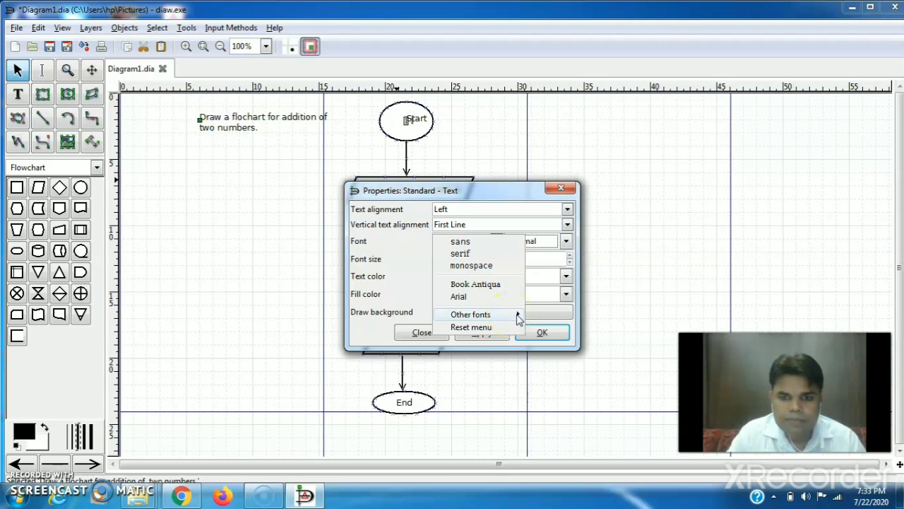
pyautogui.click(504, 314)
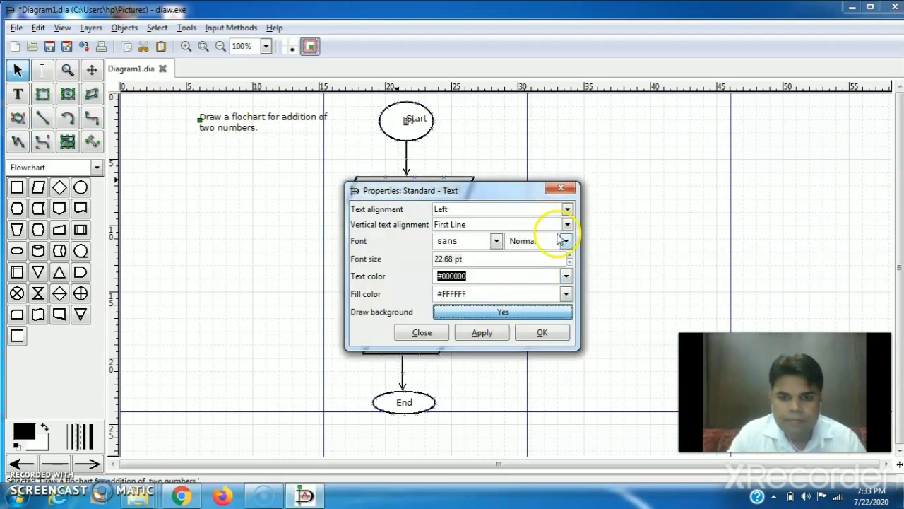
pyautogui.click(497, 241)
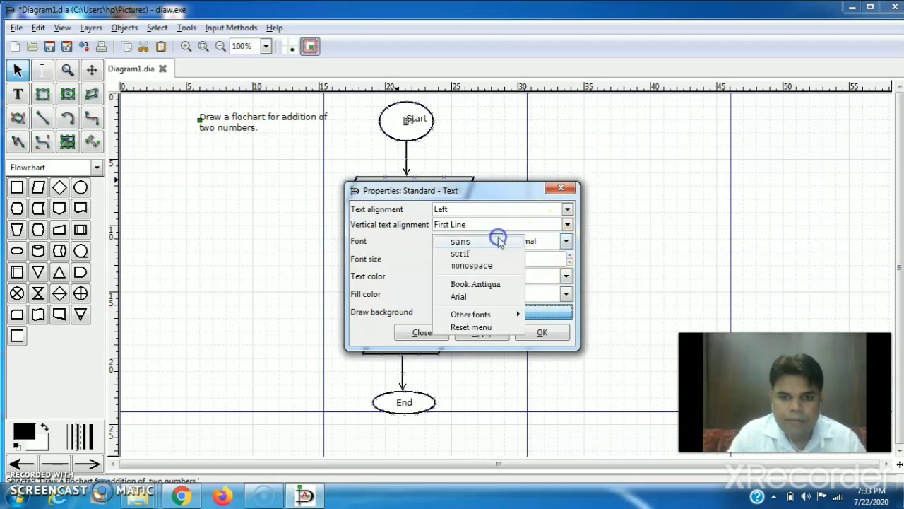
pyautogui.click(512, 318)
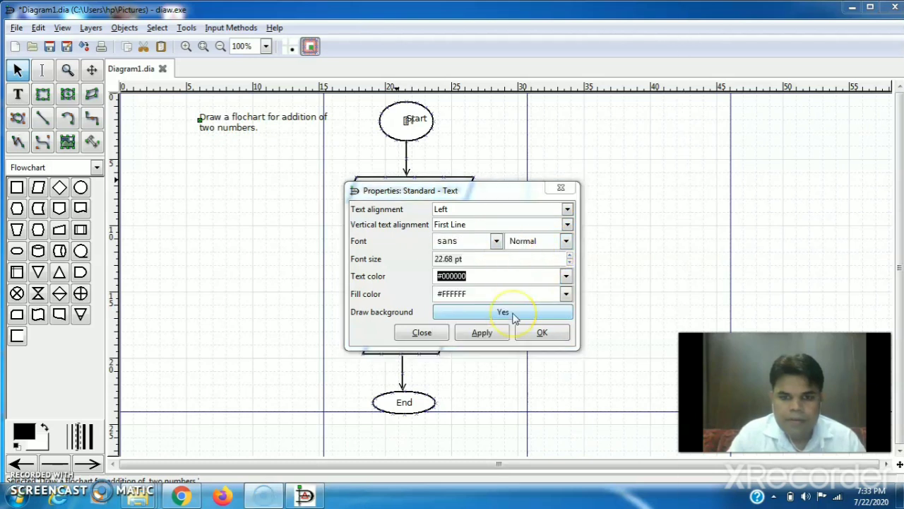
pyautogui.click(497, 241)
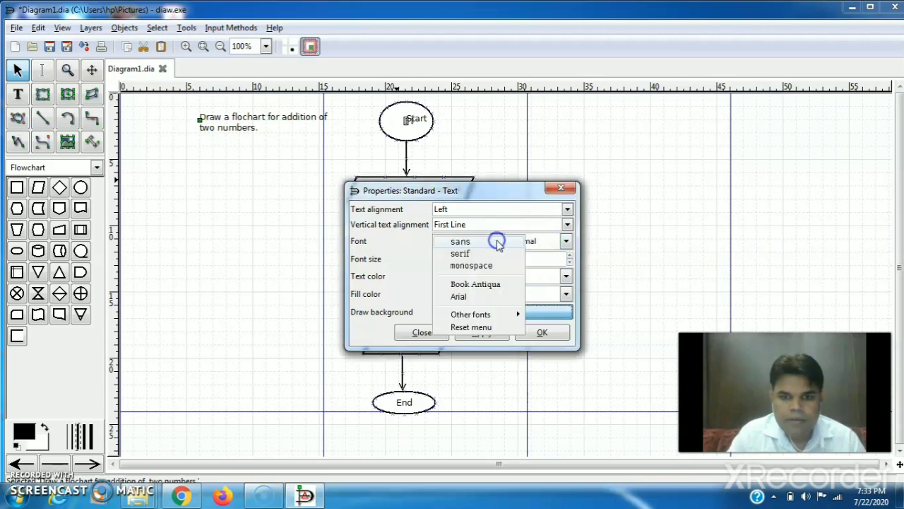
pyautogui.click(510, 315)
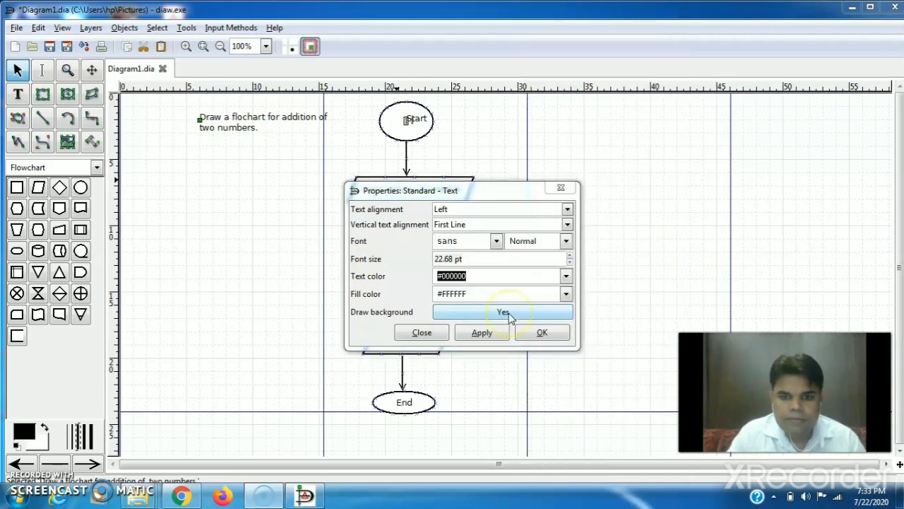
pyautogui.click(497, 241)
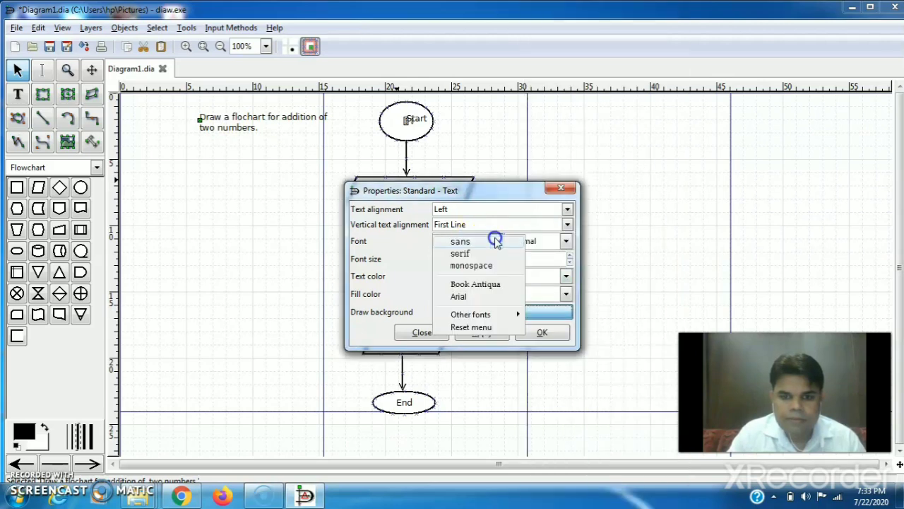
pyautogui.click(318, 205)
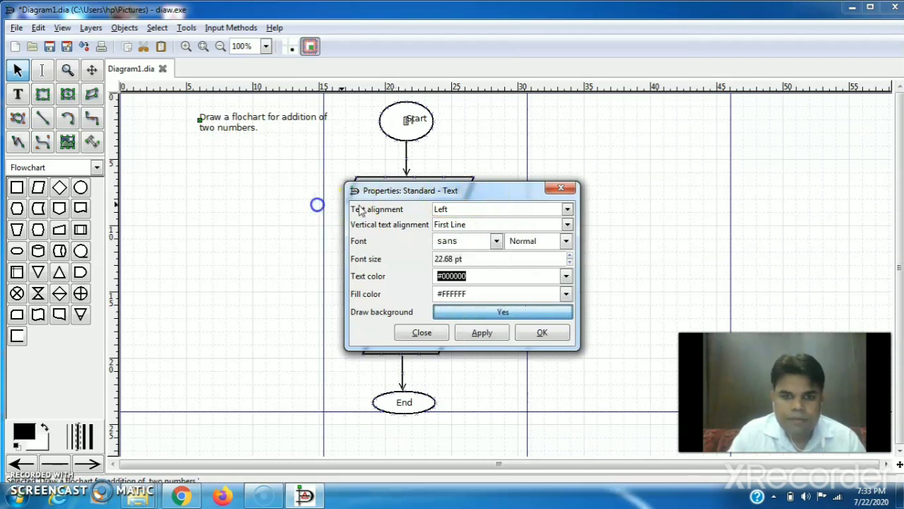
pyautogui.click(496, 241)
pyautogui.click(499, 319)
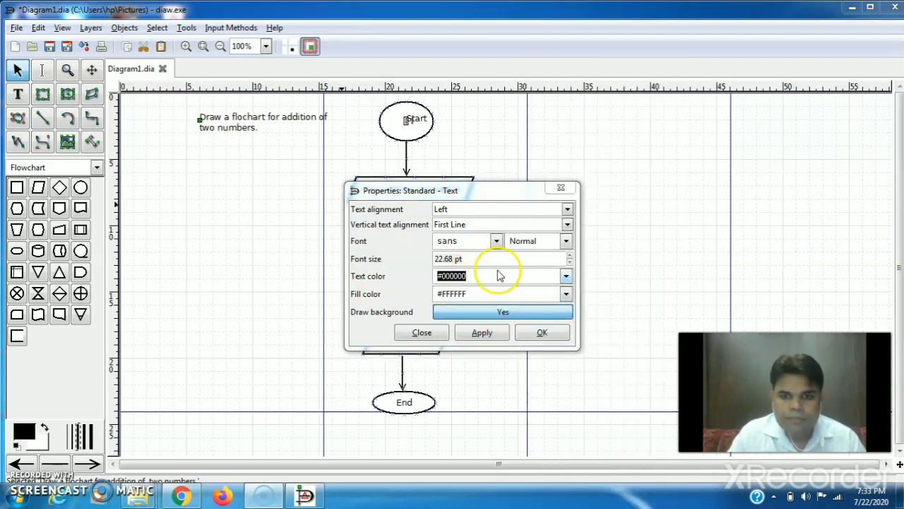
pyautogui.click(561, 190)
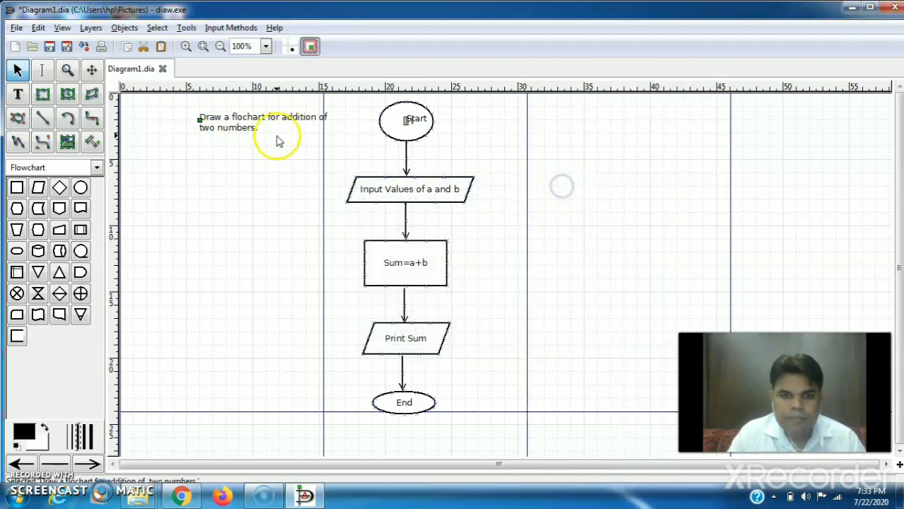
# Recolour the problem statement text beside the flowchart, applying green #00FF00 first and then blue #0000FF.
pyautogui.doubleClick(207, 118)
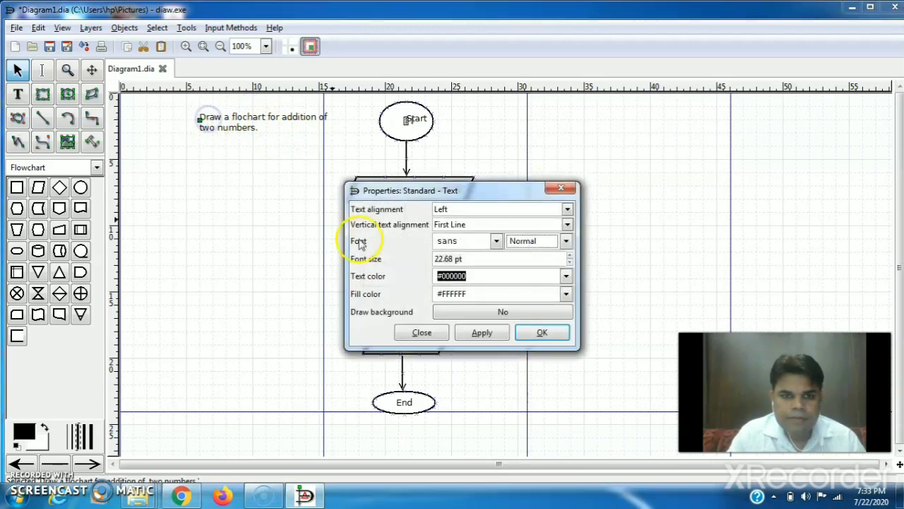
pyautogui.click(567, 277)
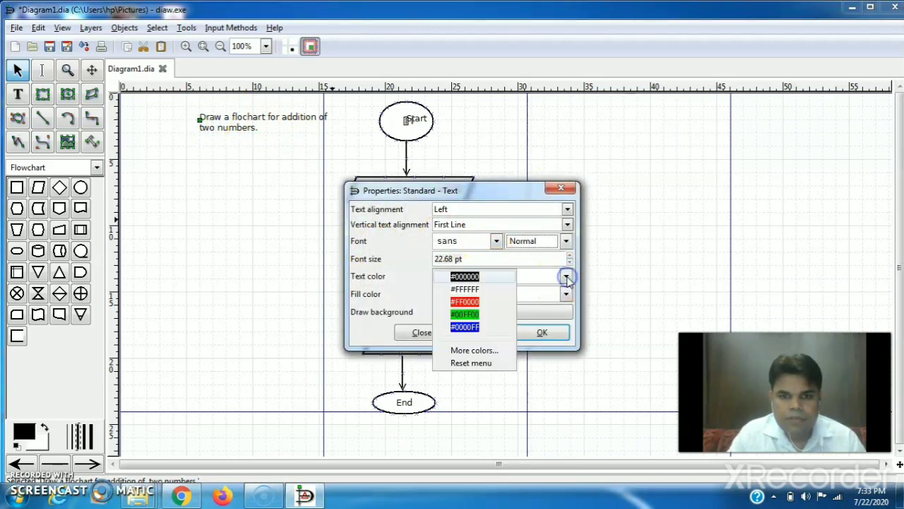
pyautogui.click(472, 315)
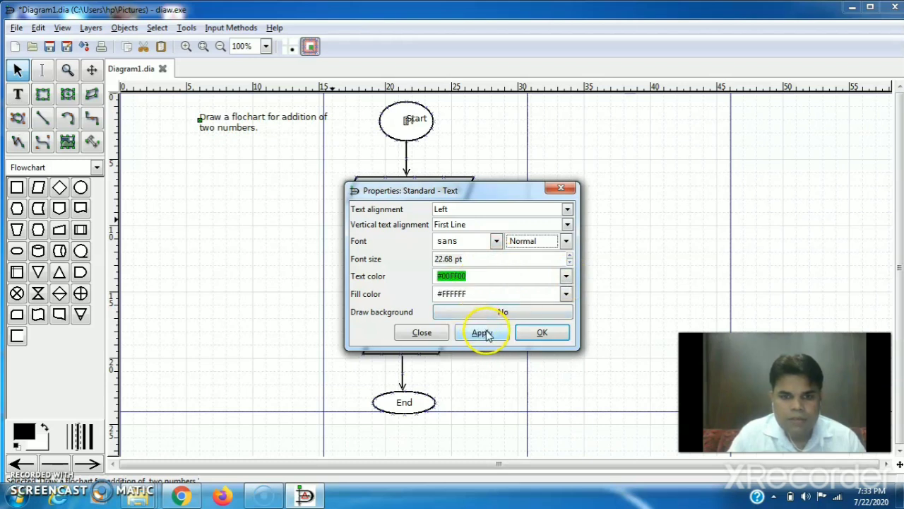
pyautogui.click(483, 333)
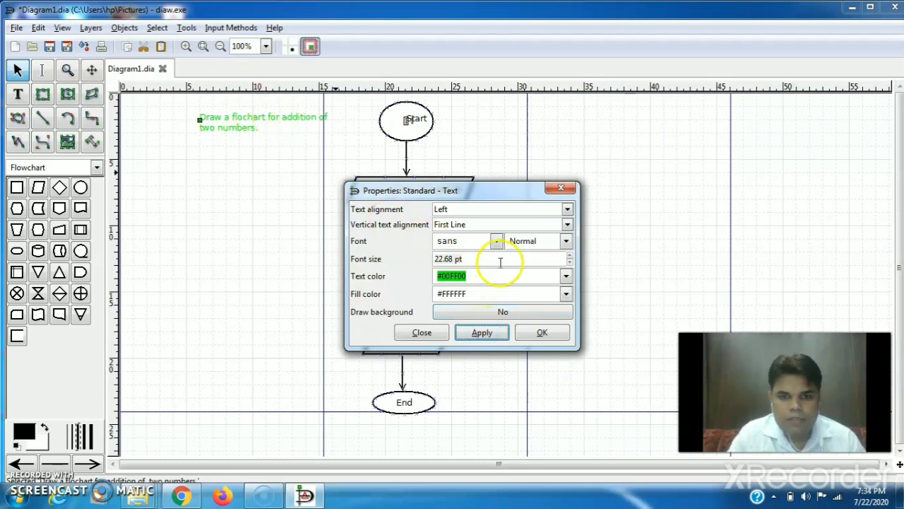
pyautogui.click(566, 276)
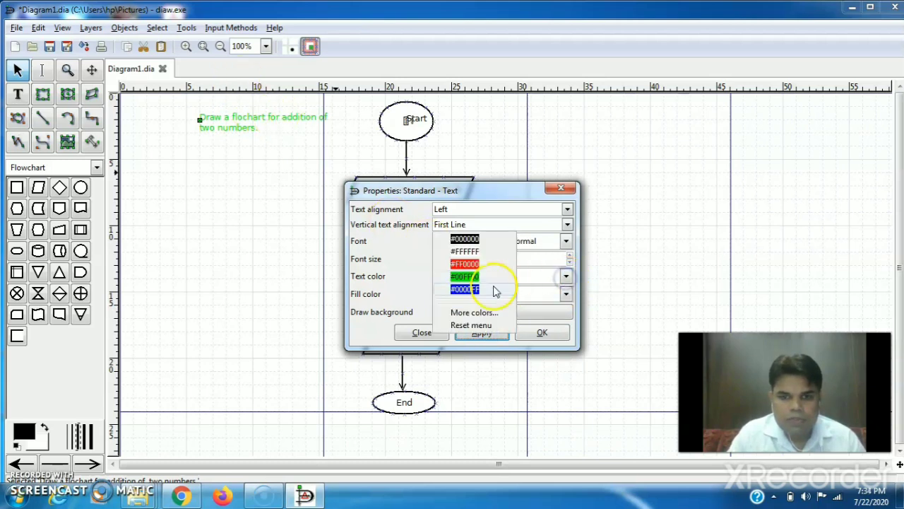
pyautogui.click(465, 289)
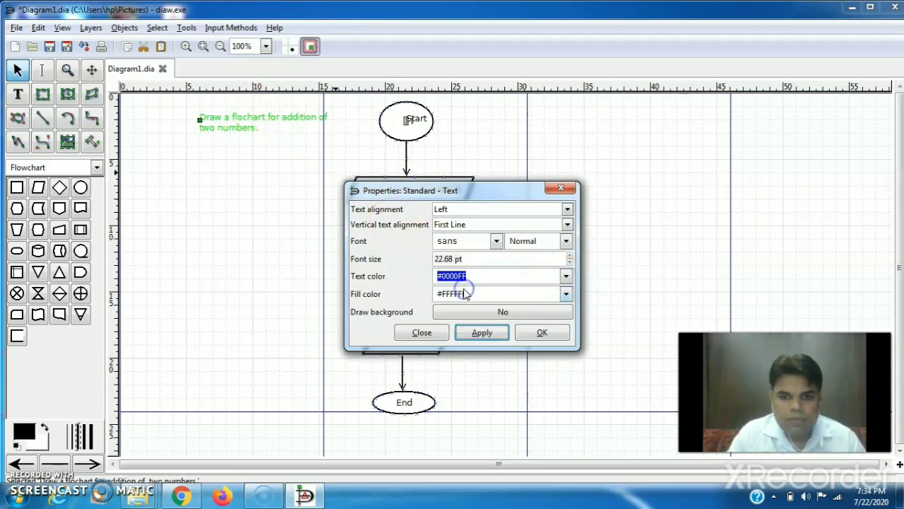
pyautogui.click(483, 334)
# Change the problem statement's font to Arial and close its properties.
pyautogui.click(496, 241)
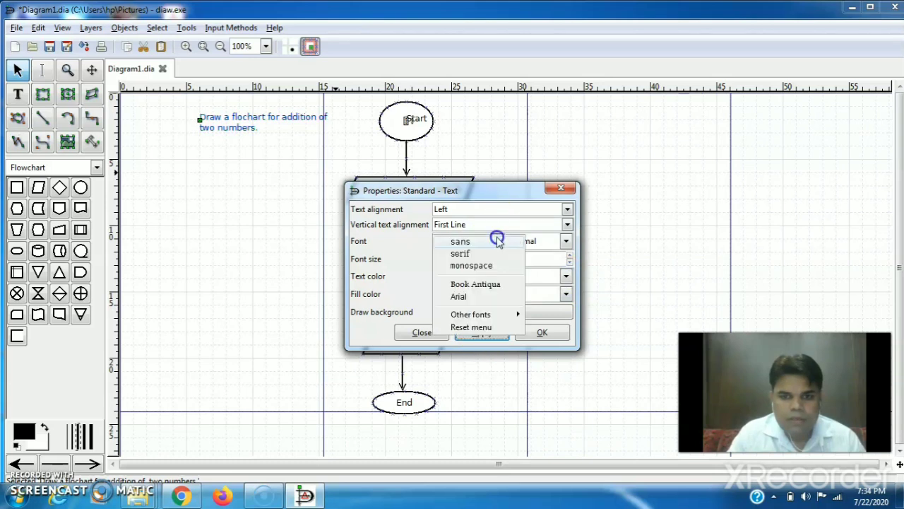
pyautogui.click(493, 300)
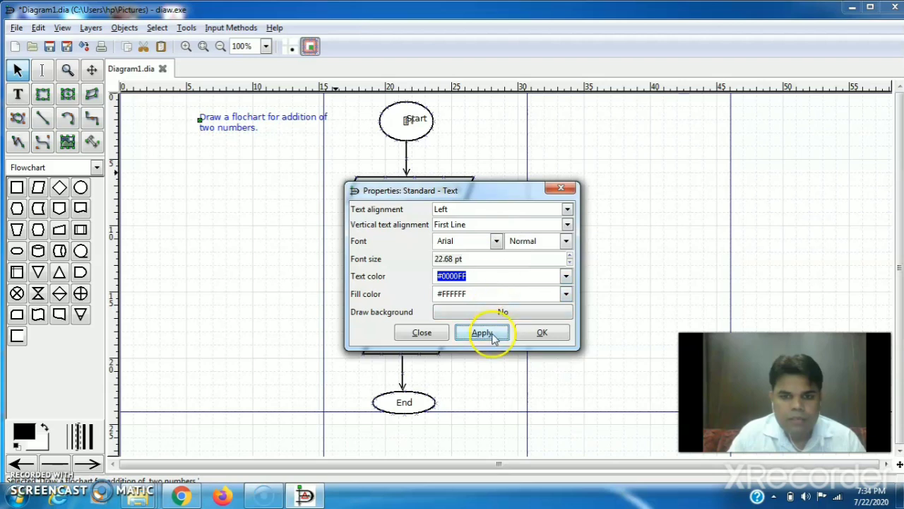
pyautogui.click(483, 333)
pyautogui.click(496, 241)
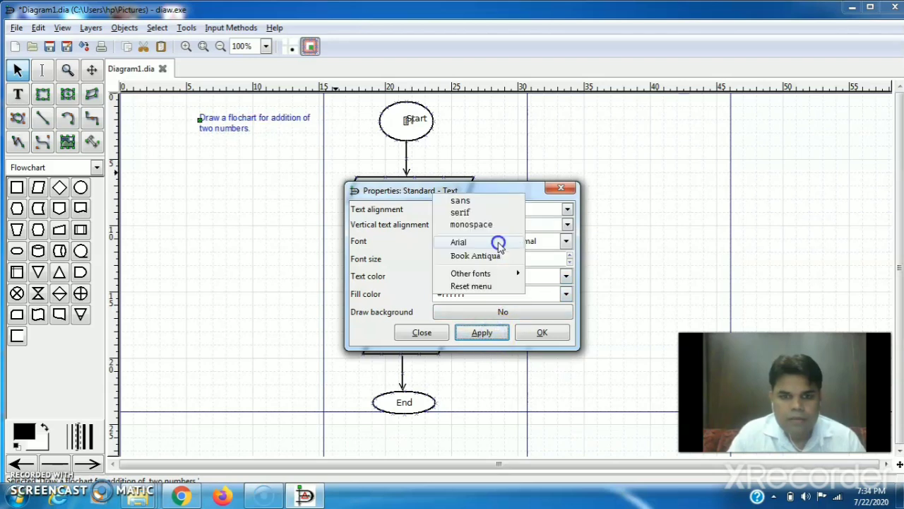
pyautogui.click(514, 282)
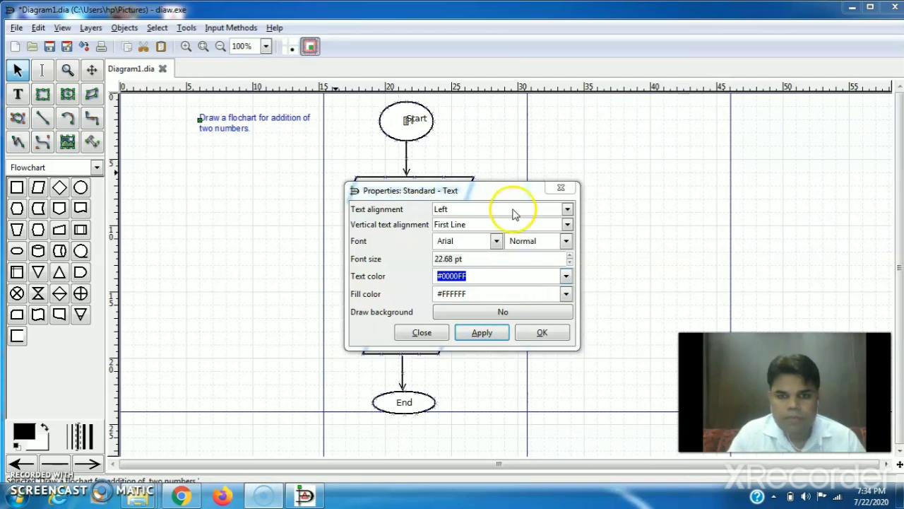
pyautogui.click(562, 190)
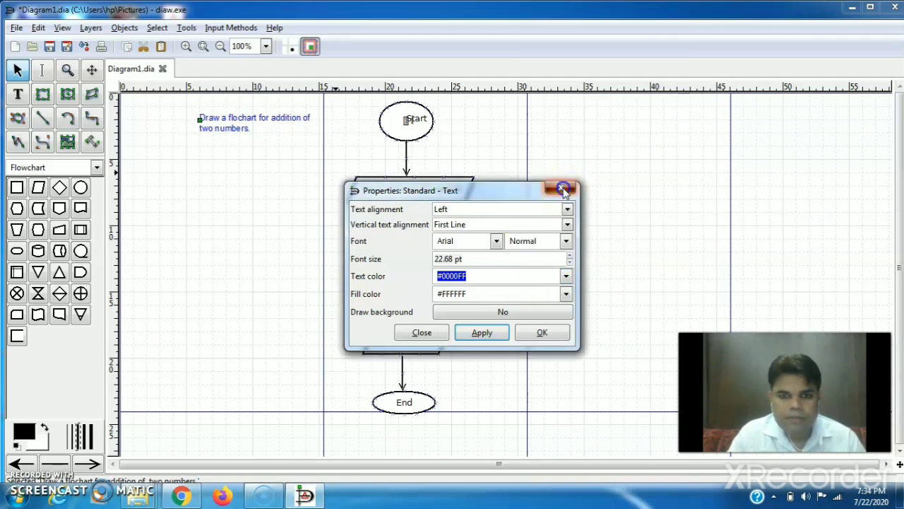
# Set the text color of the "Start" label in the top ellipse to red #FF0000.
pyautogui.doubleClick(410, 122)
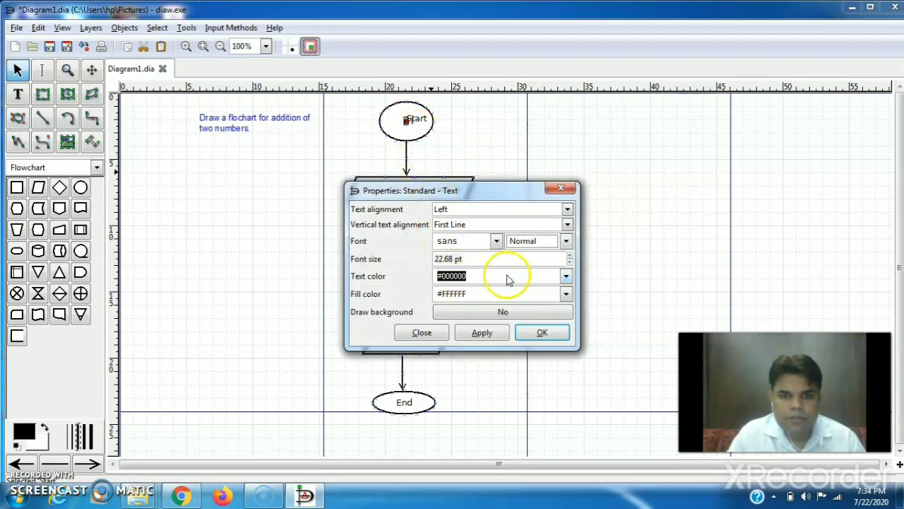
pyautogui.click(565, 279)
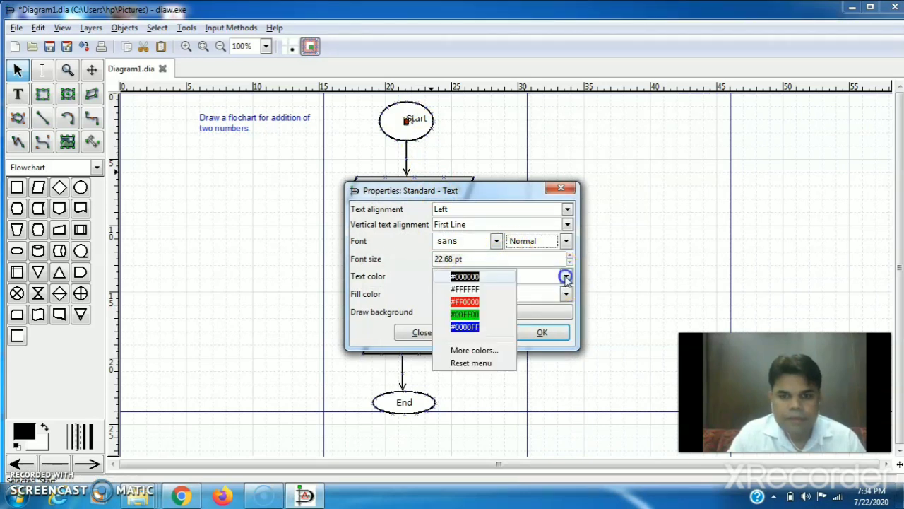
pyautogui.click(465, 301)
pyautogui.click(474, 338)
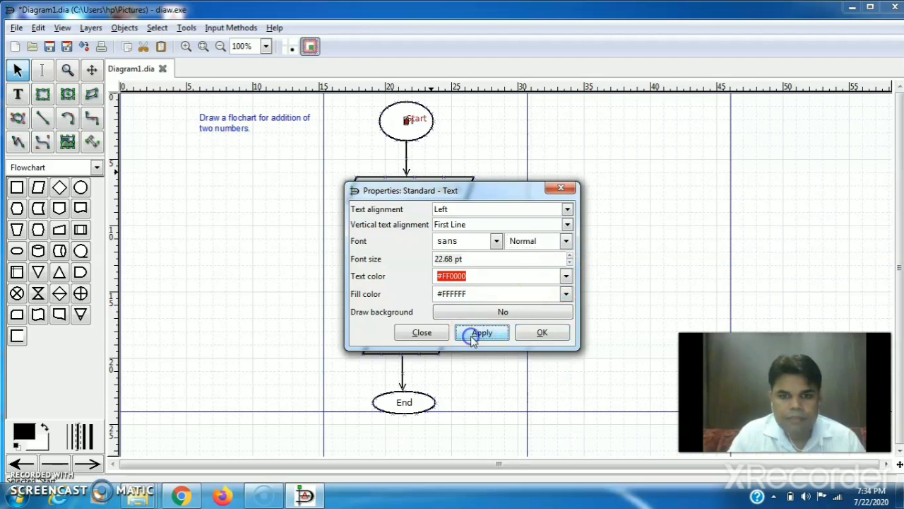
pyautogui.click(541, 333)
# Set the top ellipse's own text color to green #00FF00 in its properties.
pyautogui.click(401, 121)
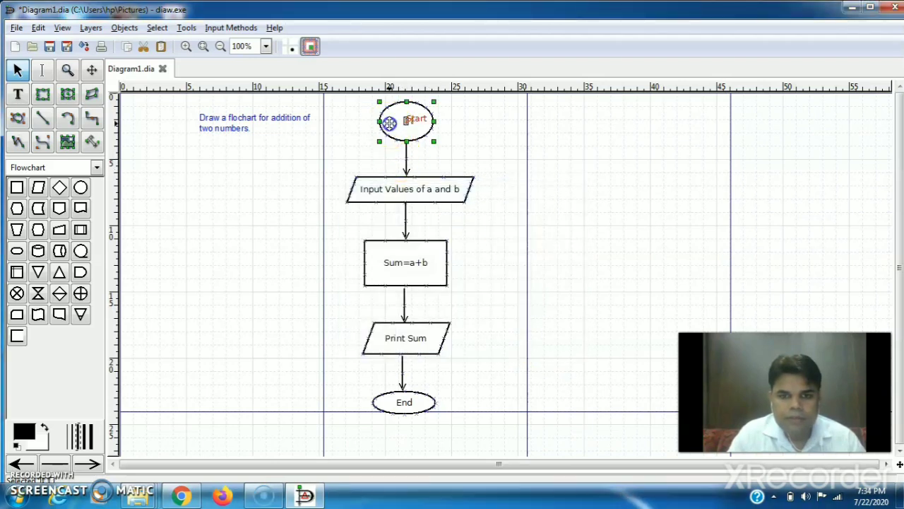
pyautogui.doubleClick(390, 123)
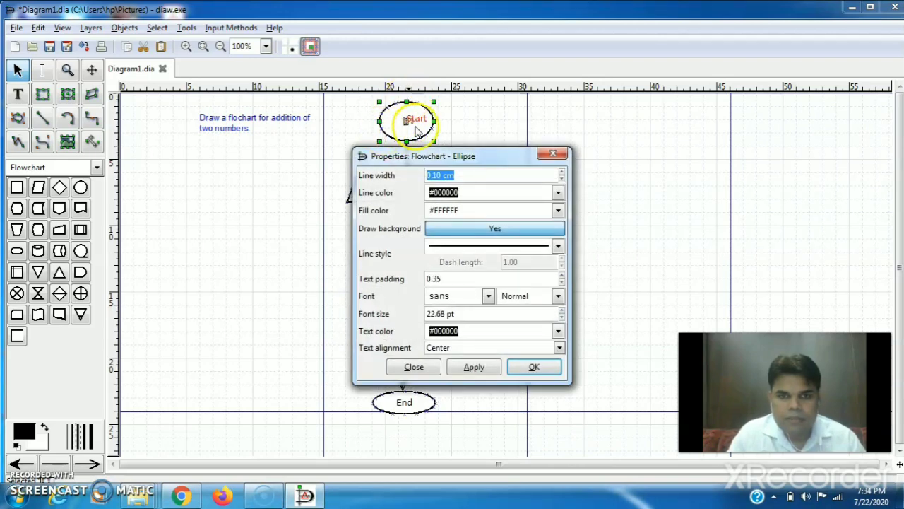
pyautogui.click(558, 331)
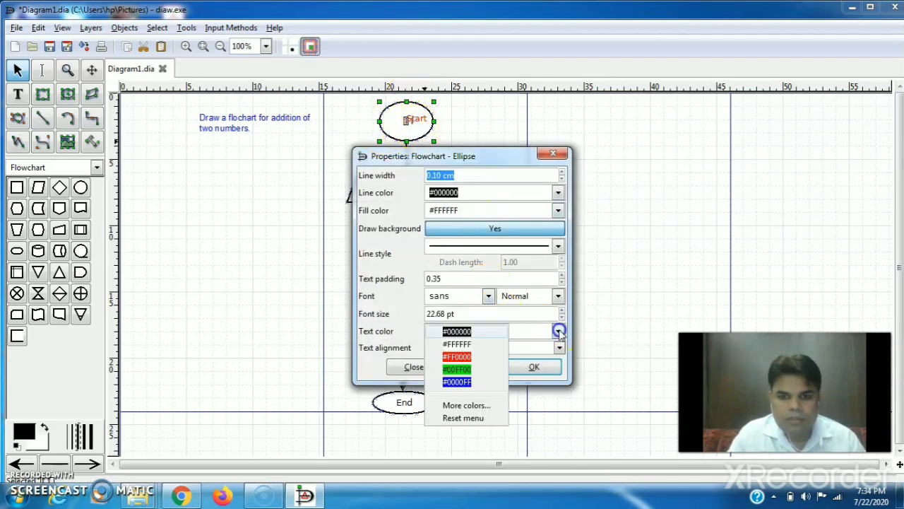
pyautogui.click(456, 369)
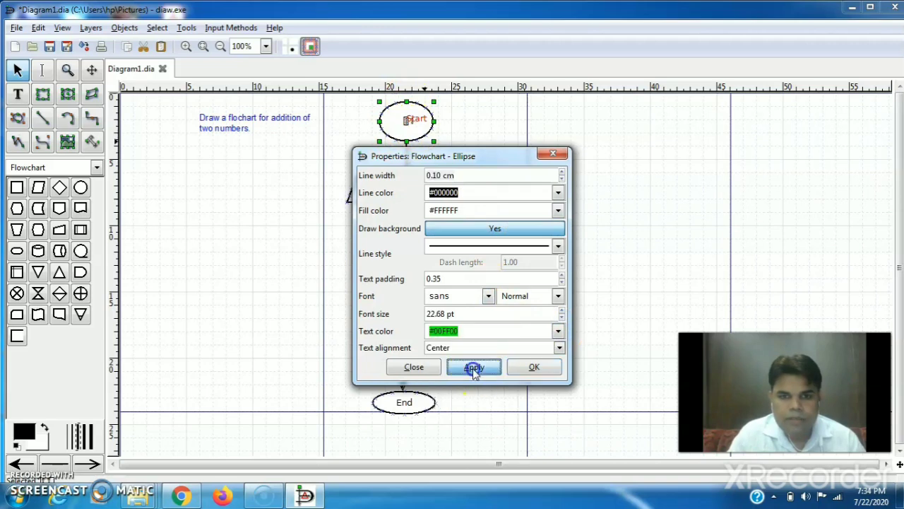
pyautogui.click(474, 368)
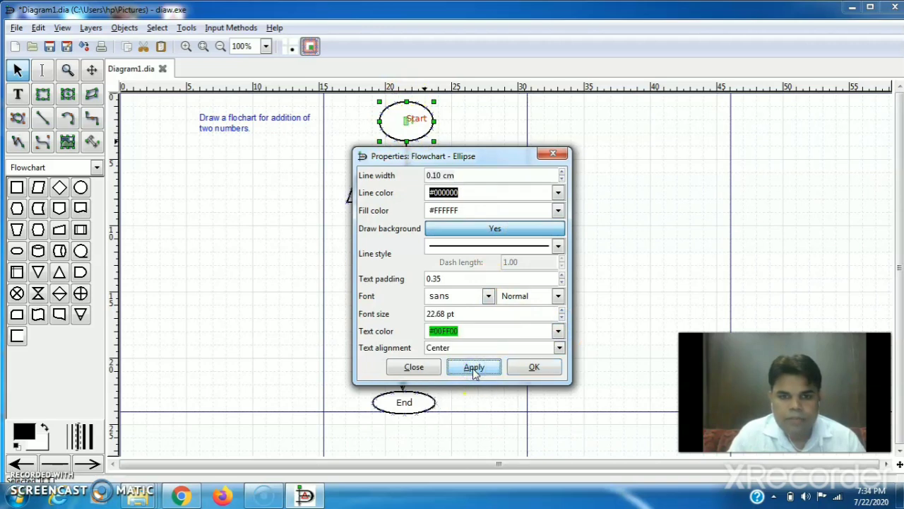
pyautogui.click(531, 368)
# Set the outline color of the top ellipse to red #FF0000.
pyautogui.click(397, 123)
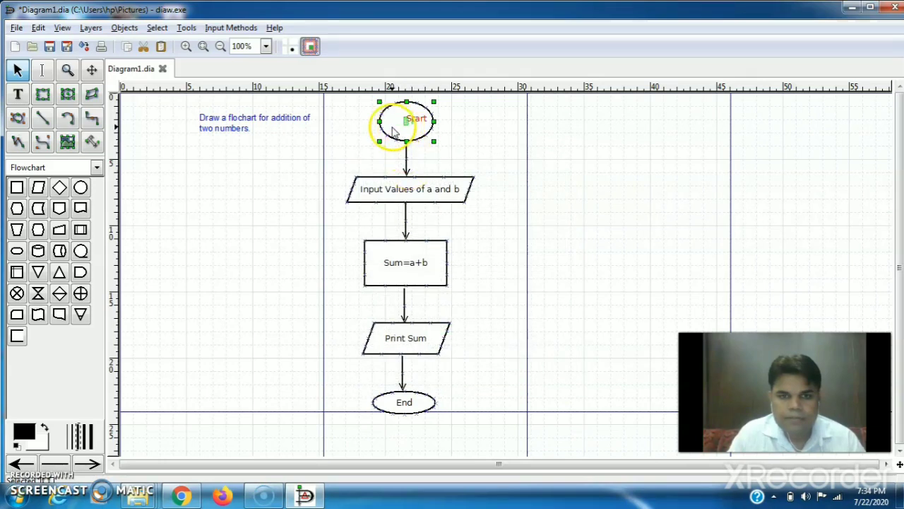
pyautogui.doubleClick(392, 126)
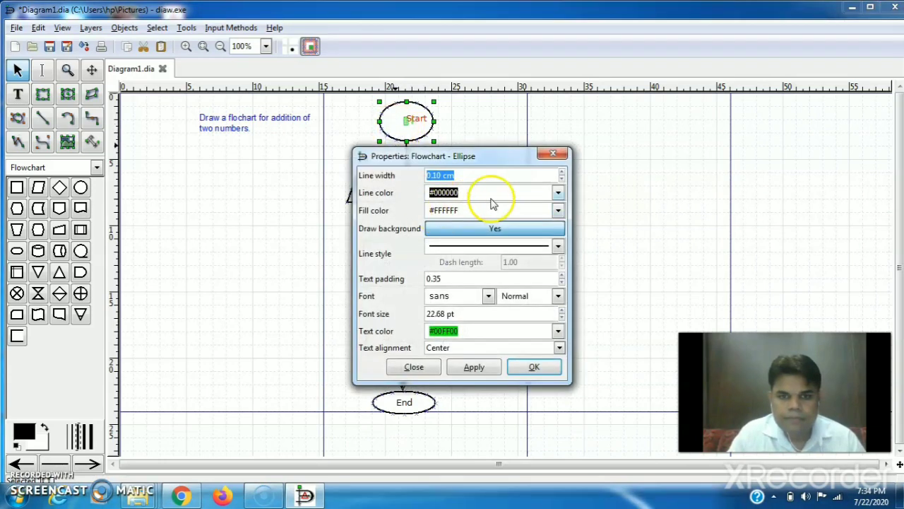
pyautogui.click(558, 193)
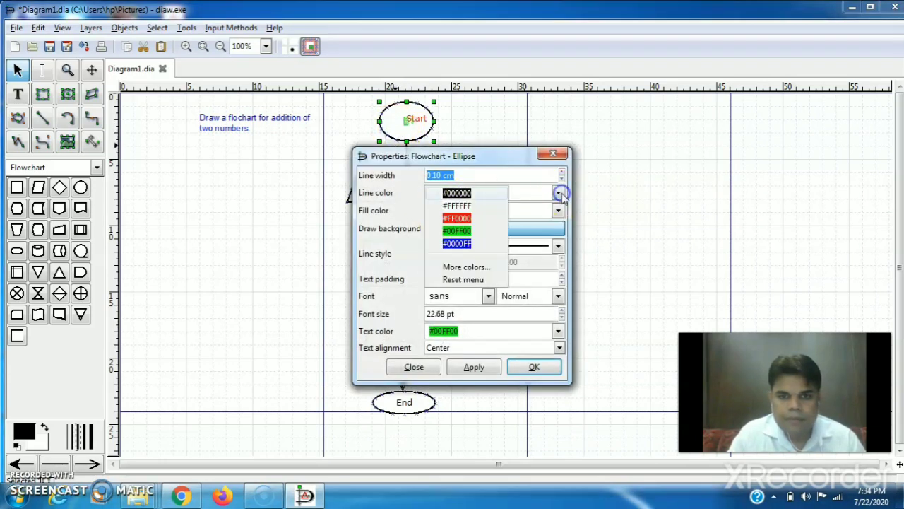
pyautogui.click(456, 218)
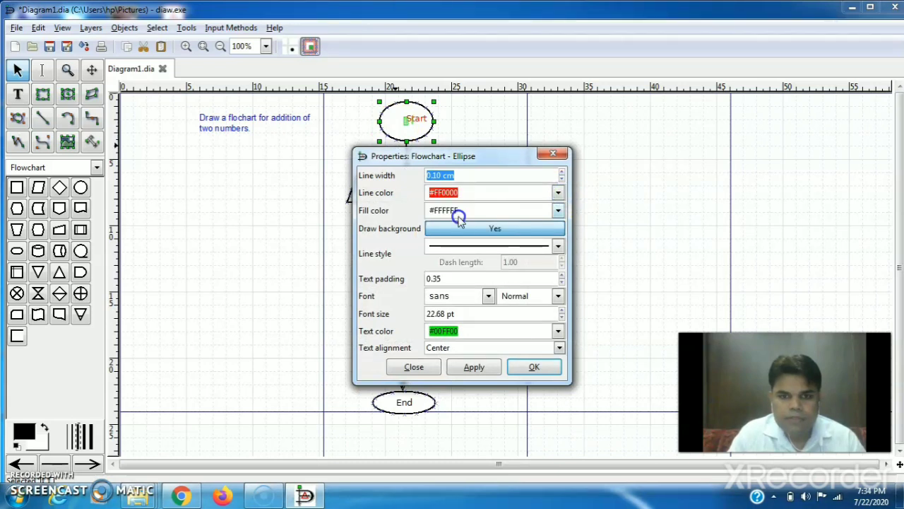
pyautogui.click(474, 367)
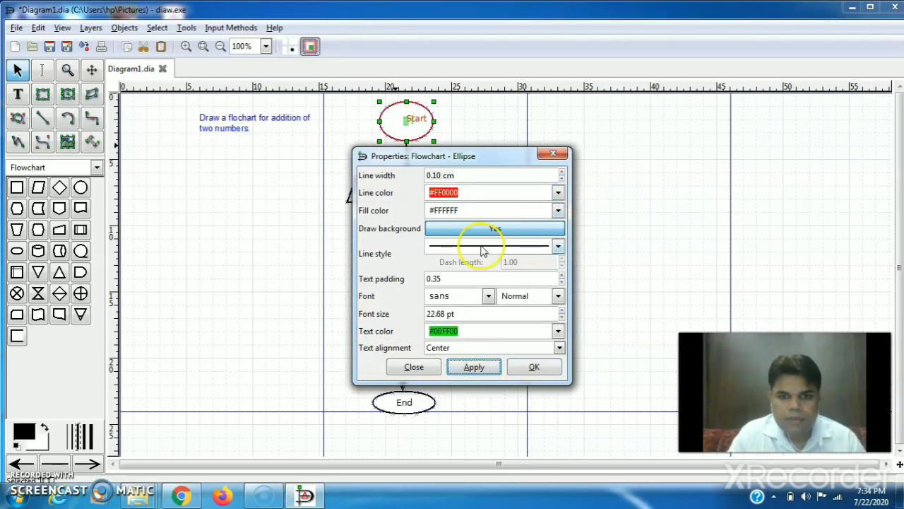
# Fill the top ellipse with blue #0000FF and accept its properties.
pyautogui.click(558, 212)
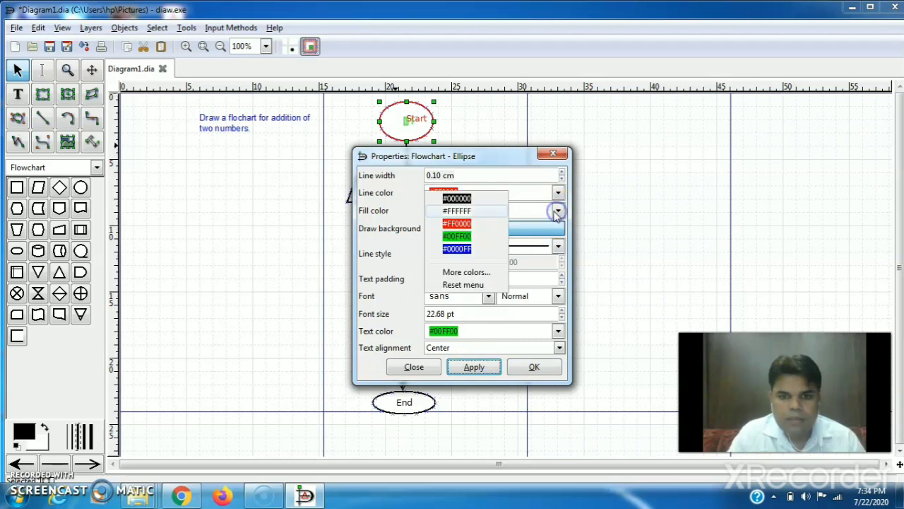
pyautogui.click(466, 251)
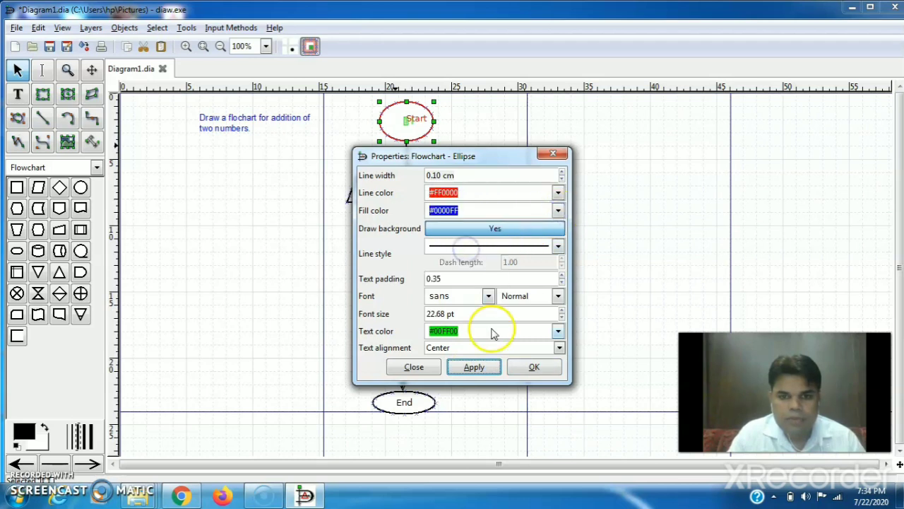
pyautogui.click(486, 369)
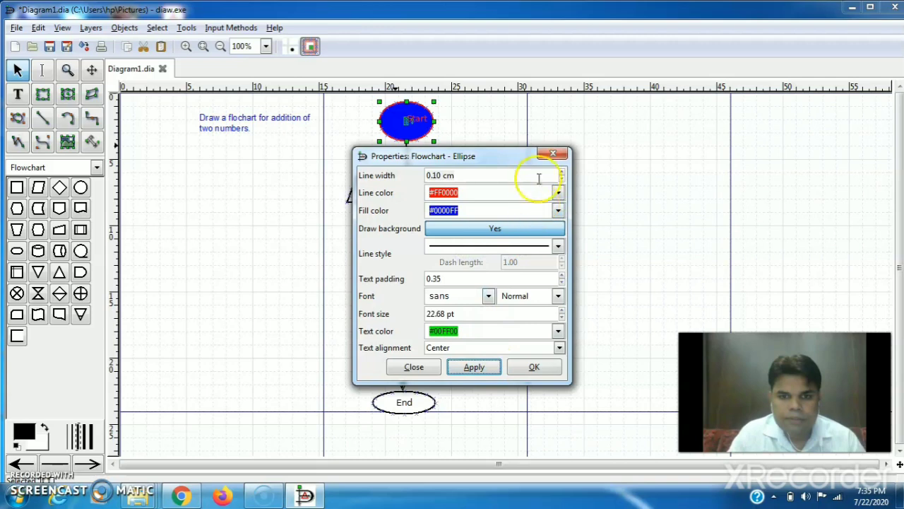
pyautogui.click(487, 372)
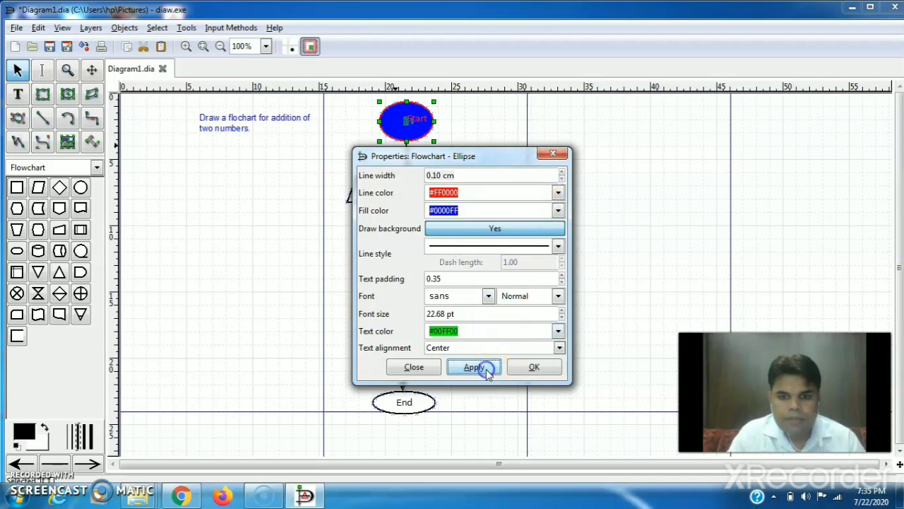
pyautogui.click(511, 371)
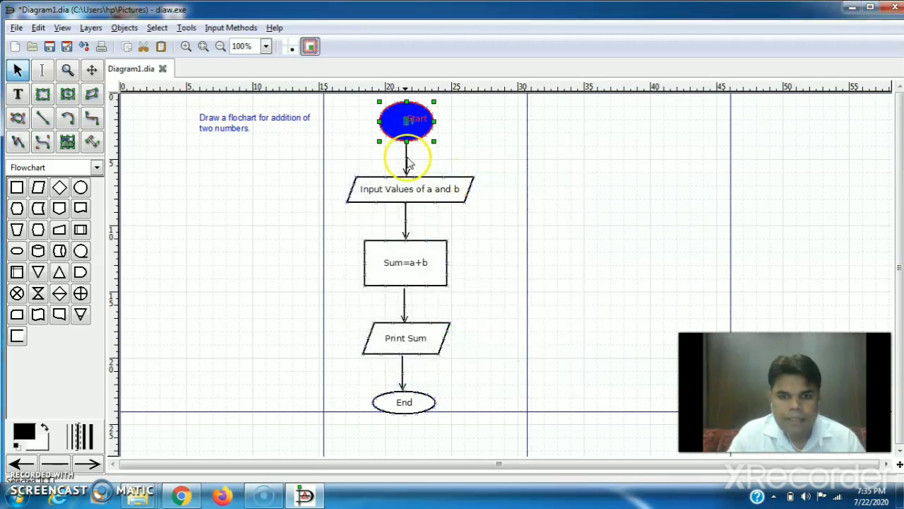
# Set the line color of the arrow between the Start ellipse and the input parallelogram to green #00FF00.
pyautogui.click(406, 160)
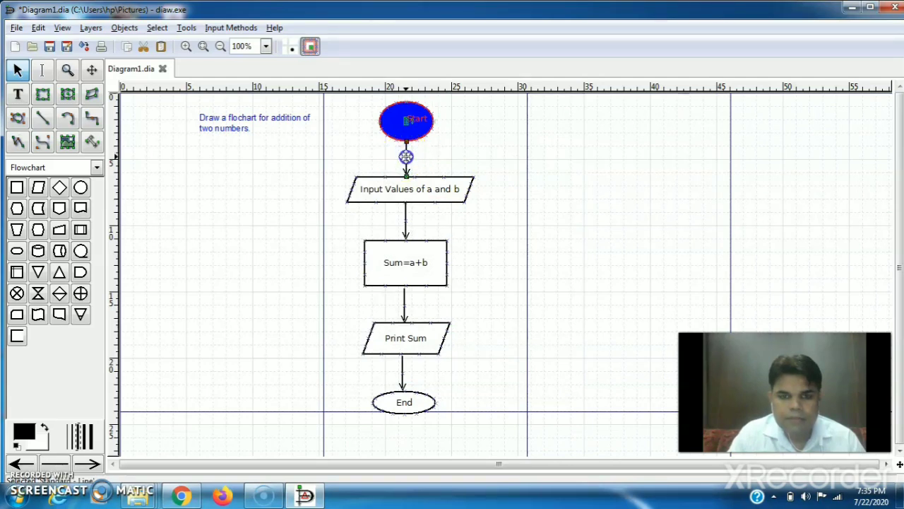
pyautogui.doubleClick(406, 157)
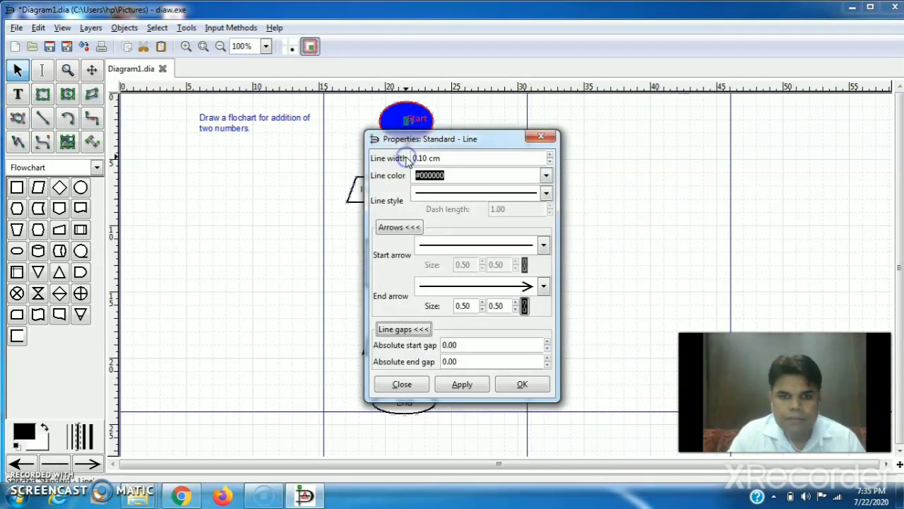
pyautogui.click(545, 177)
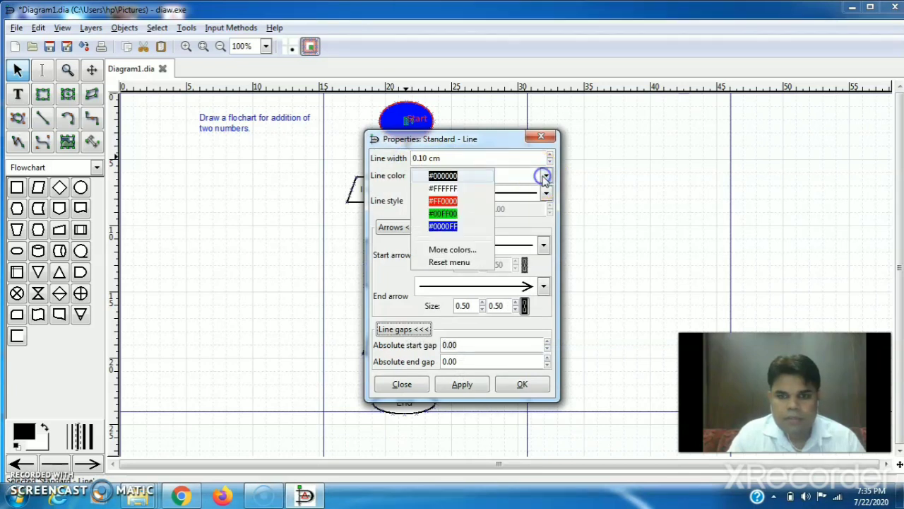
pyautogui.click(443, 212)
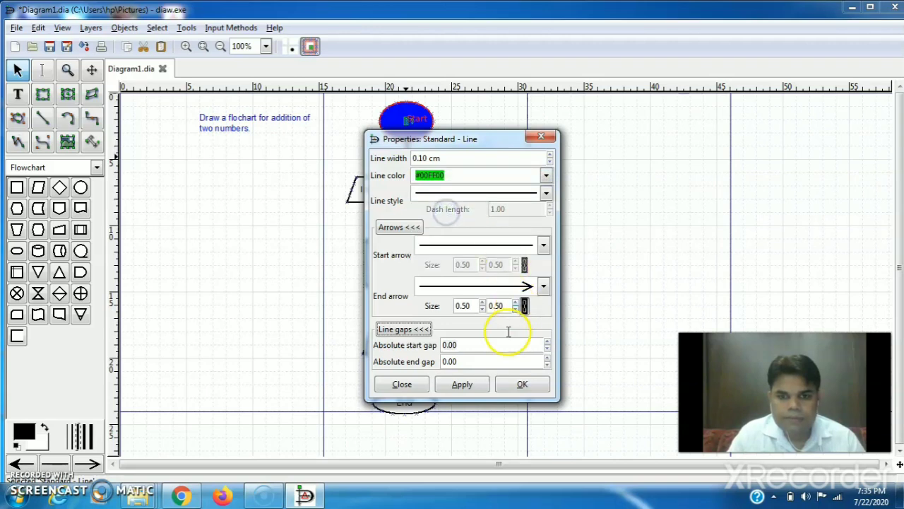
pyautogui.click(463, 385)
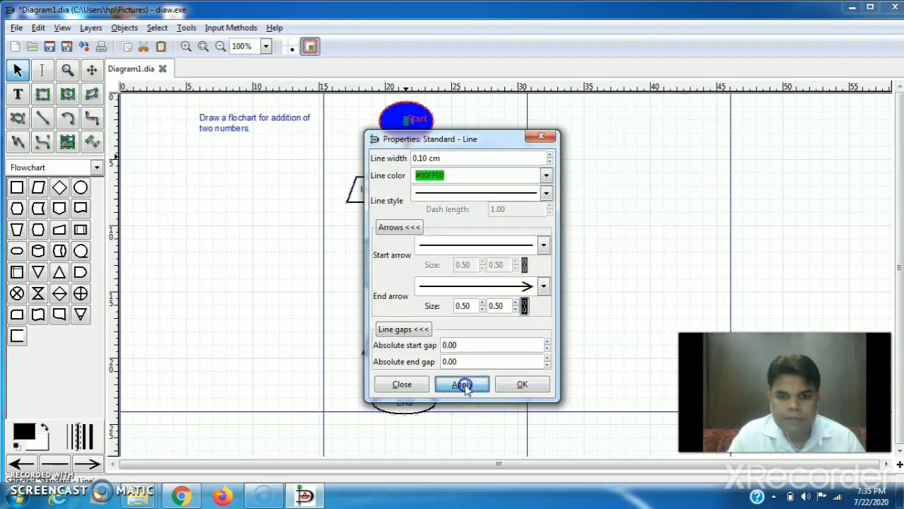
pyautogui.click(517, 385)
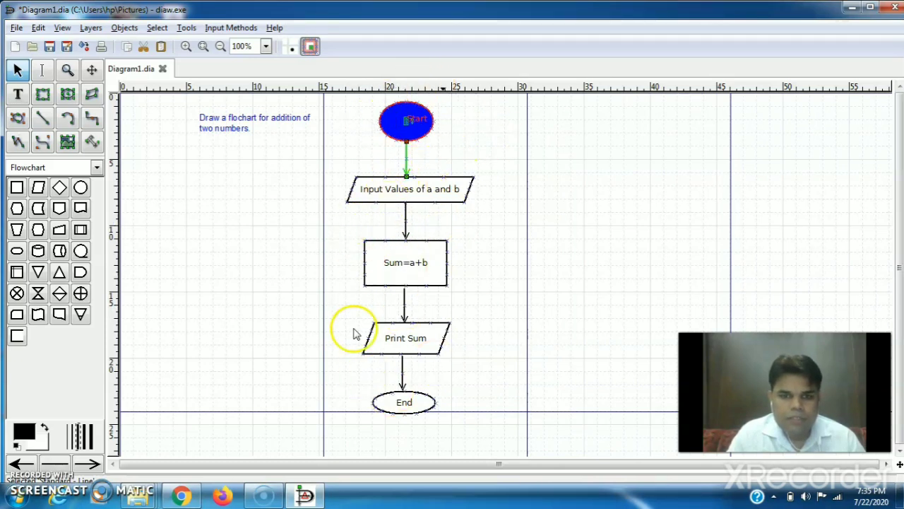
# Nudge the blue Start ellipse downward and partly back up, placing it slightly closer to the input parallelogram.
pyautogui.click(364, 196)
pyautogui.click(346, 231)
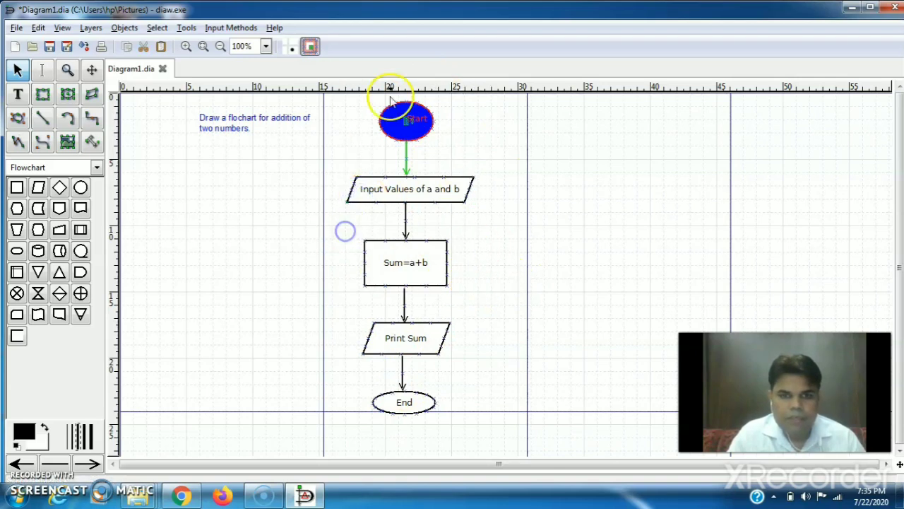
pyautogui.click(396, 121)
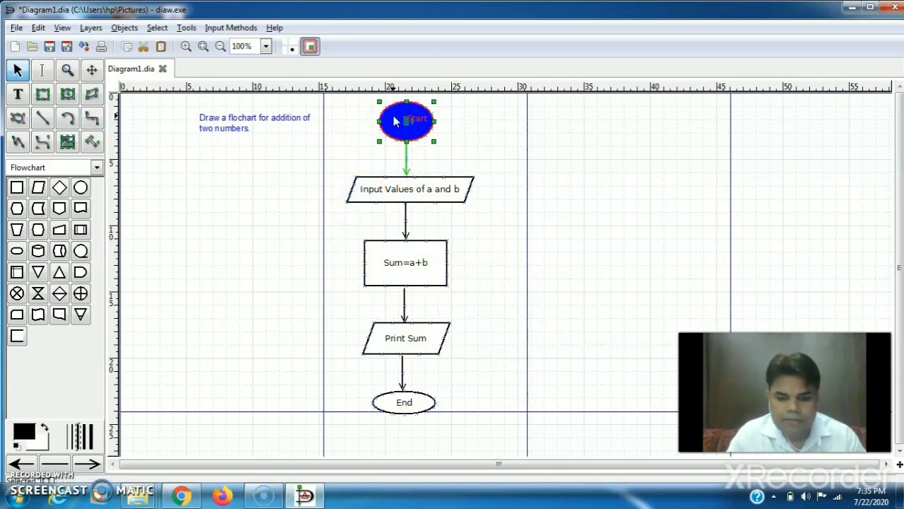
pyautogui.press('Down')
pyautogui.press('Down')
pyautogui.press('Down')
pyautogui.press('Up')
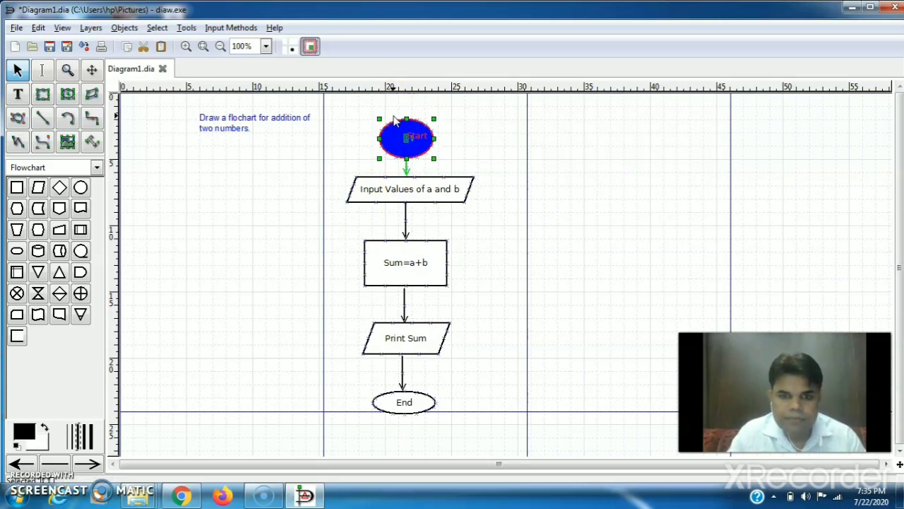
pyautogui.press('Up')
pyautogui.press('Up')
pyautogui.press('Up')
pyautogui.click(323, 128)
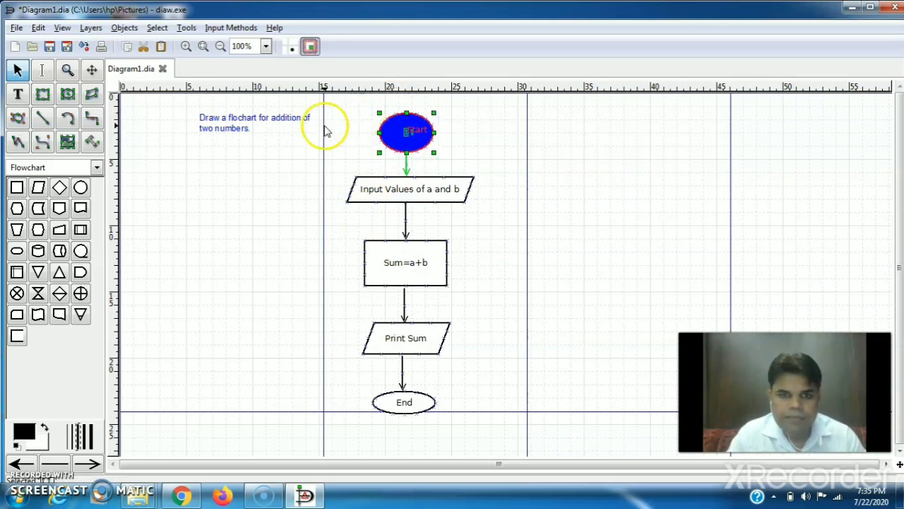
# Shift all diagram objects slightly upward together and save the diagram as Diagram1.dia in the Pictures folder.
pyautogui.hotkey('ctrl', 'a')
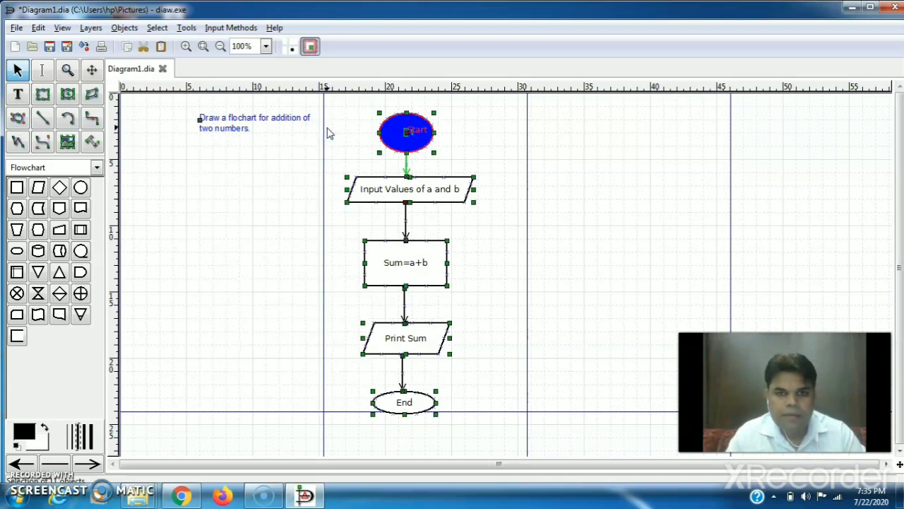
pyautogui.moveTo(424, 138)
pyautogui.mouseDown()
pyautogui.moveTo(590, 152)
pyautogui.moveTo(354, 152)
pyautogui.moveTo(447, 156)
pyautogui.moveTo(426, 133)
pyautogui.mouseUp()
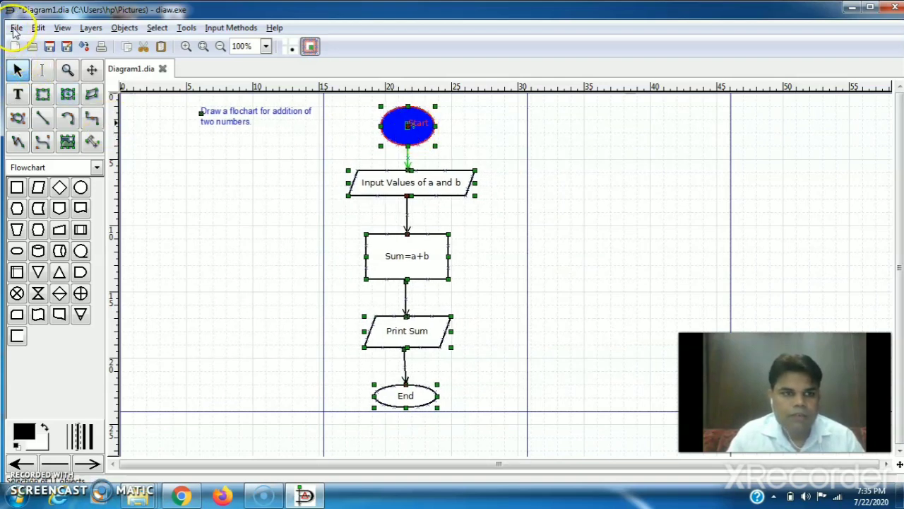
pyautogui.click(15, 28)
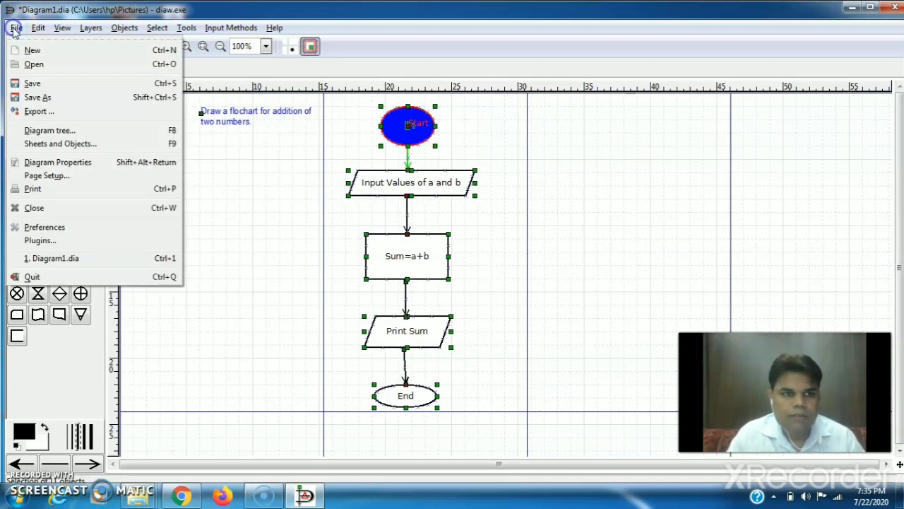
pyautogui.click(45, 99)
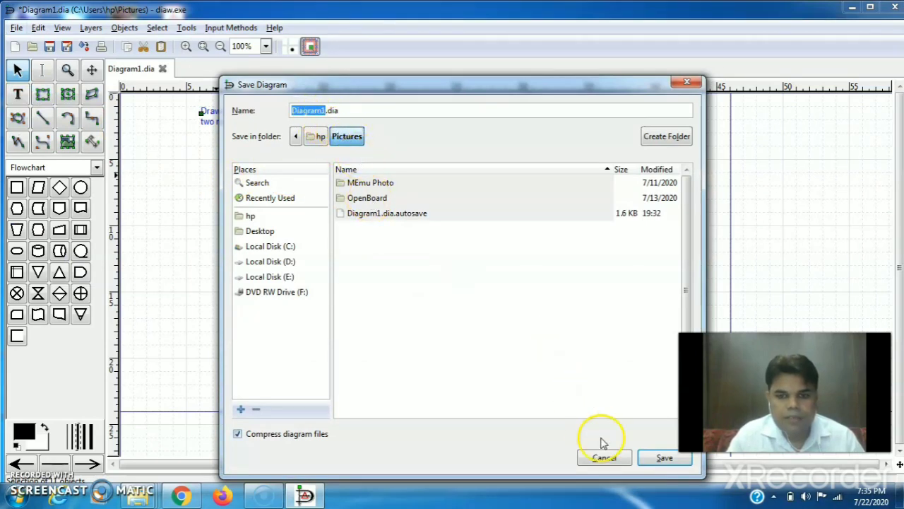
pyautogui.click(663, 459)
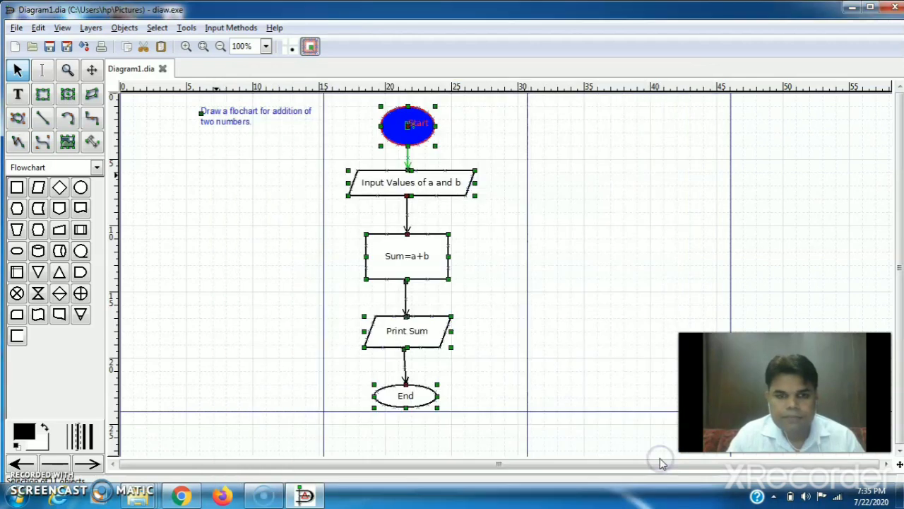
# Open the Dia file Diagram1 stored on the desktop, look over its flowchart, and return to the Pictures diagram.
pyautogui.click(852, 9)
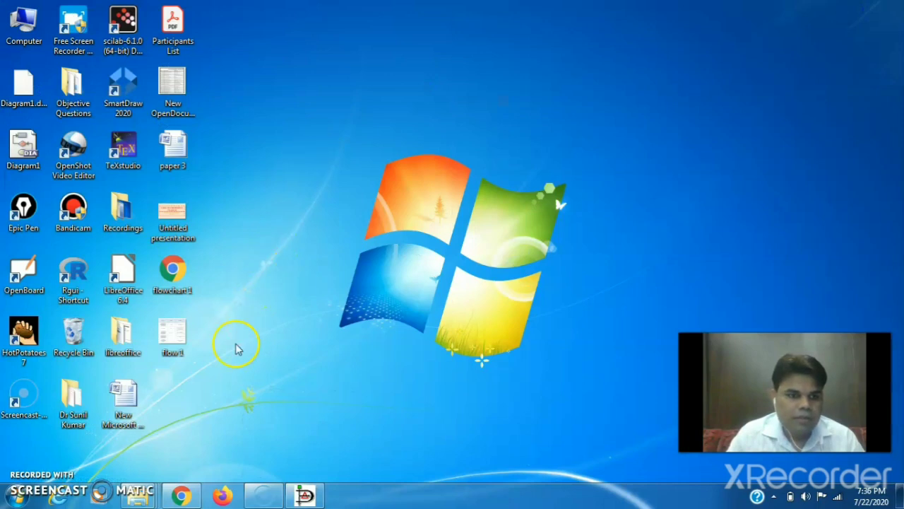
pyautogui.doubleClick(24, 157)
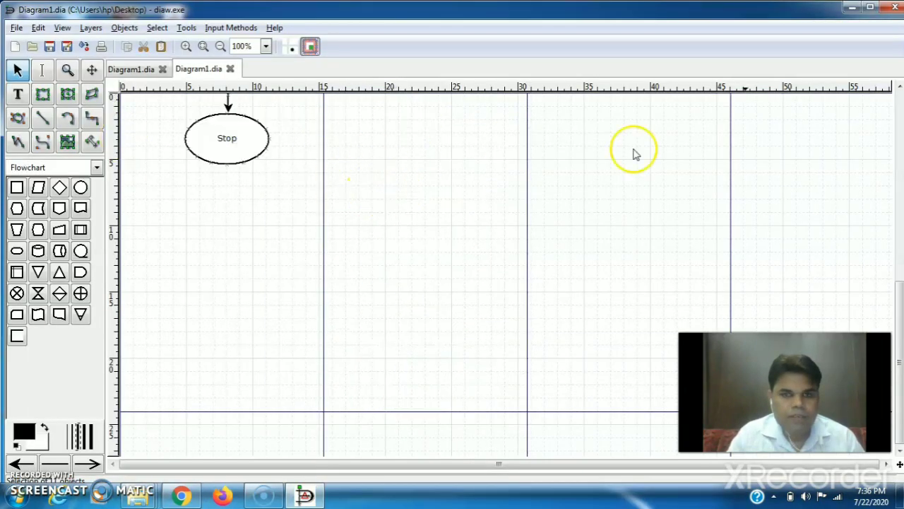
pyautogui.moveTo(902, 303); pyautogui.dragTo(901, 183)
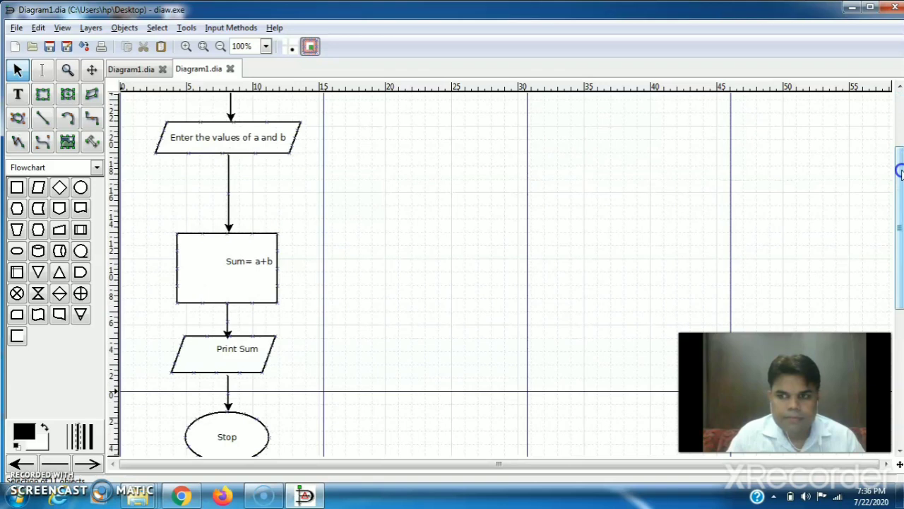
pyautogui.click(134, 69)
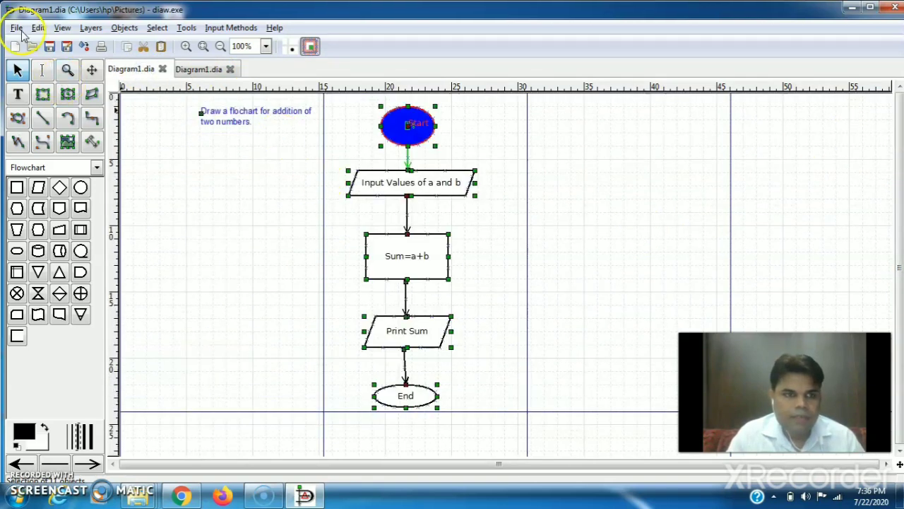
# Export the flowchart to the Pictures folder as Diagram1.png, using the Cairo PNG file type.
pyautogui.click(15, 29)
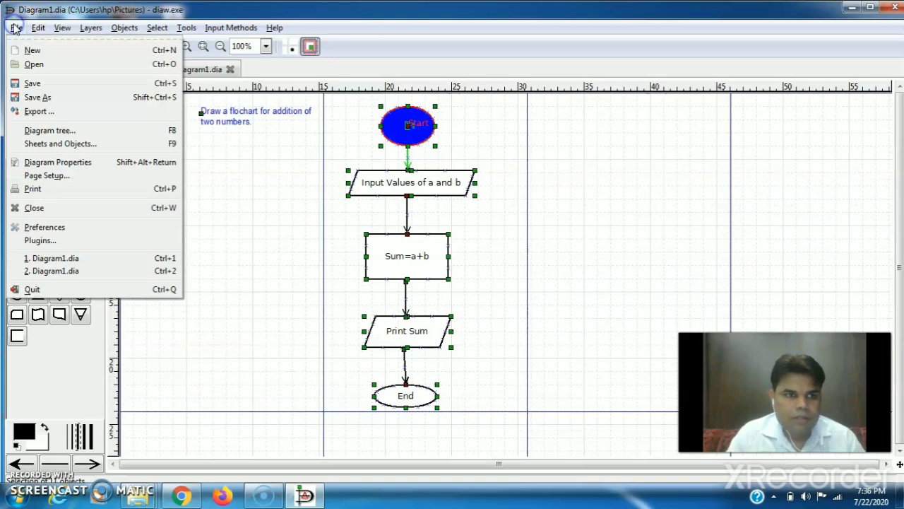
pyautogui.click(57, 116)
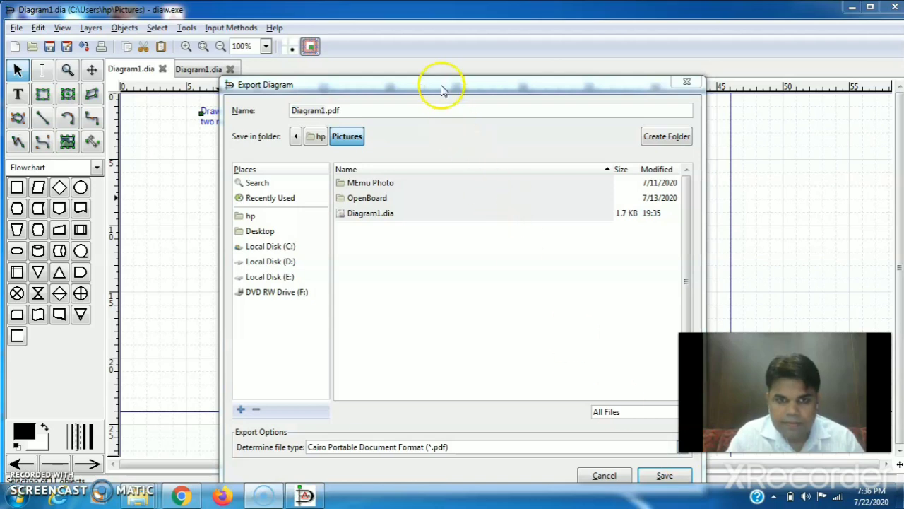
pyautogui.moveTo(442, 86); pyautogui.dragTo(370, 37)
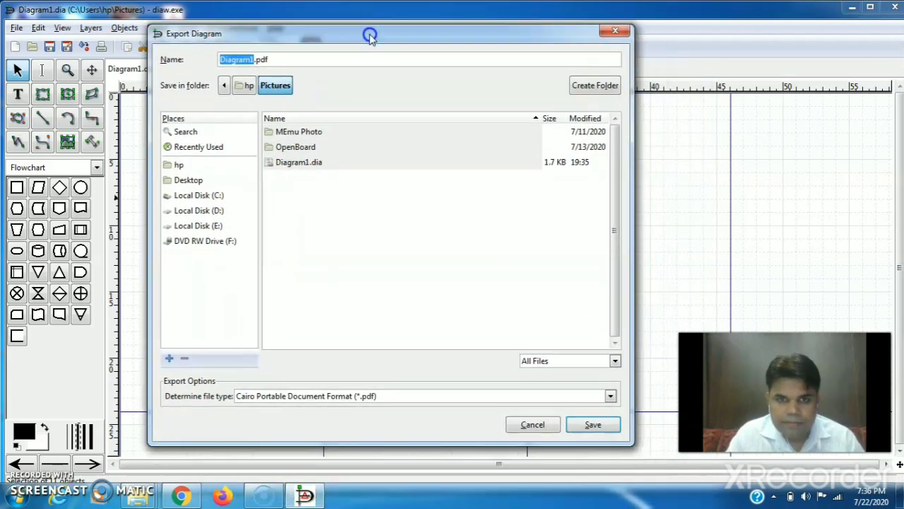
pyautogui.click(609, 396)
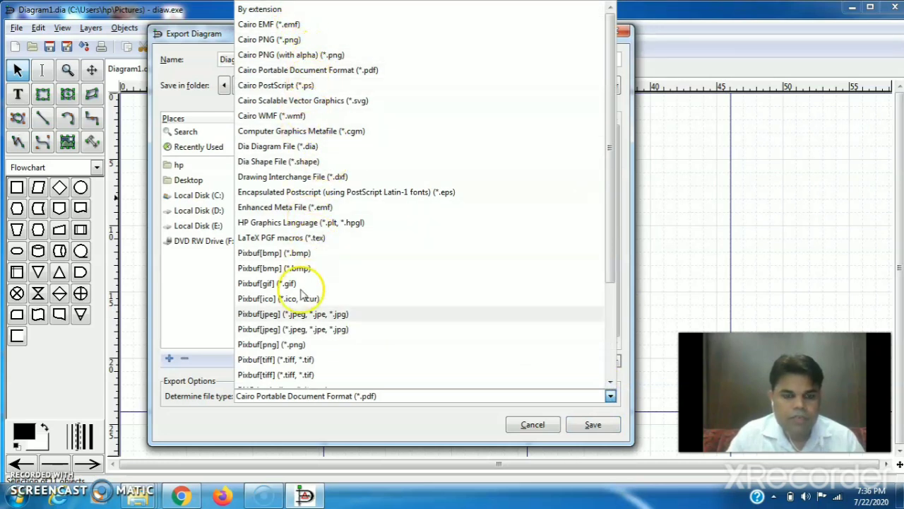
pyautogui.click(286, 40)
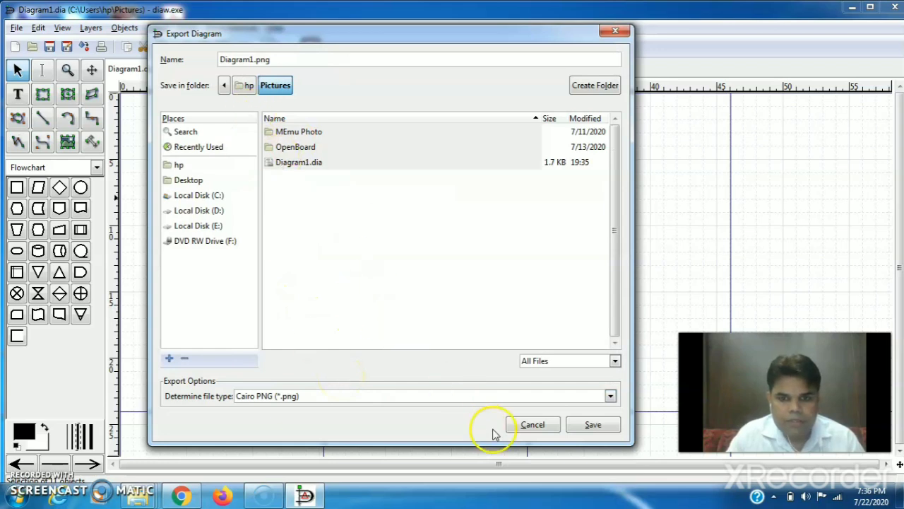
pyautogui.click(591, 425)
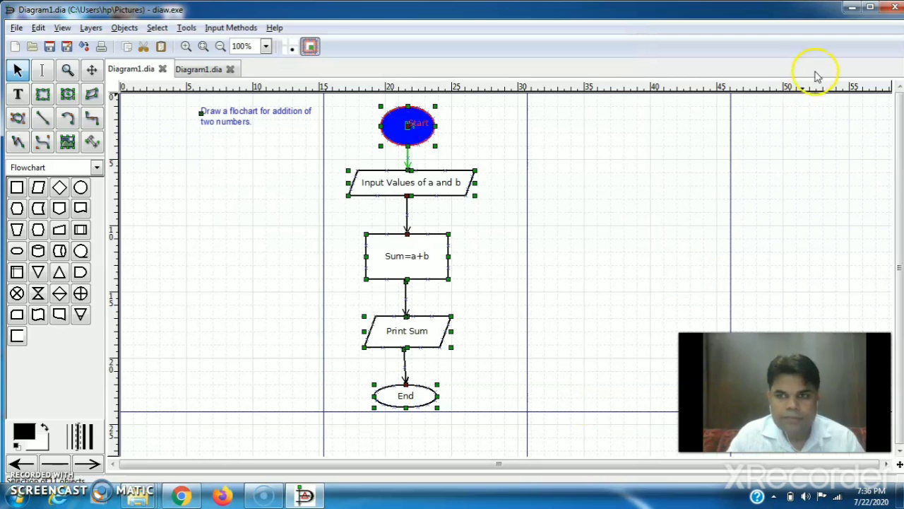
# View the Diagram1 flowchart image from the desktop in Windows Photo Viewer and close the viewer.
pyautogui.click(852, 8)
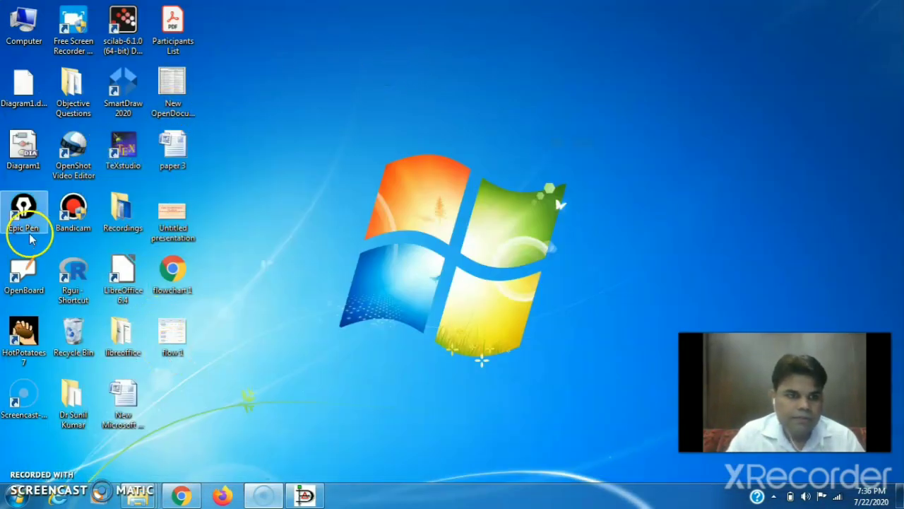
pyautogui.doubleClick(131, 155)
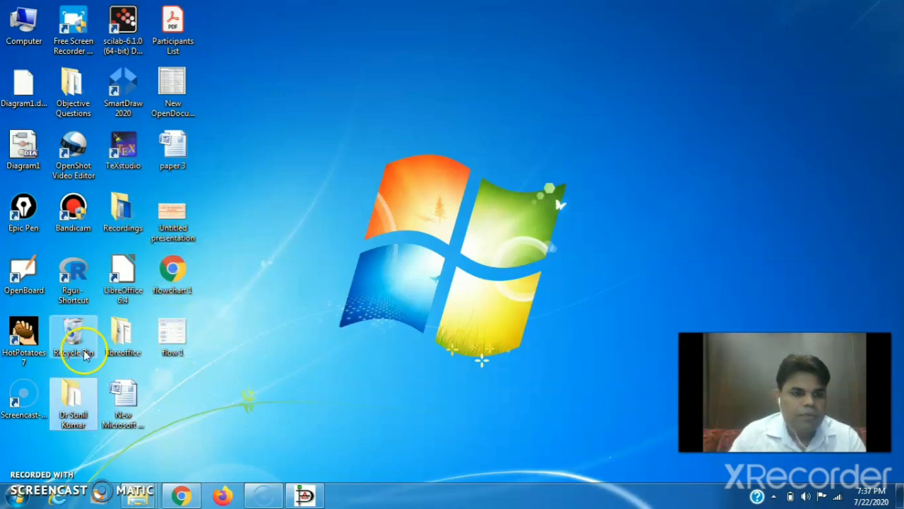
pyautogui.click(159, 147)
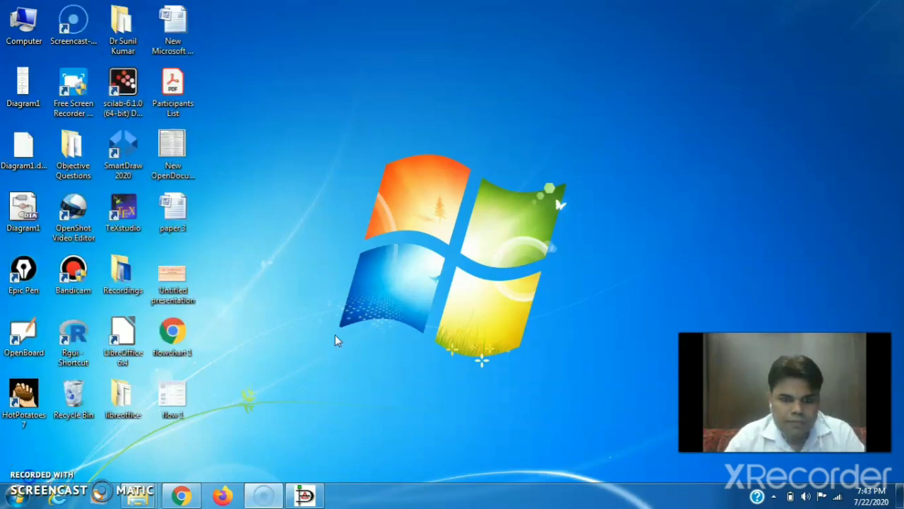
pyautogui.doubleClick(24, 99)
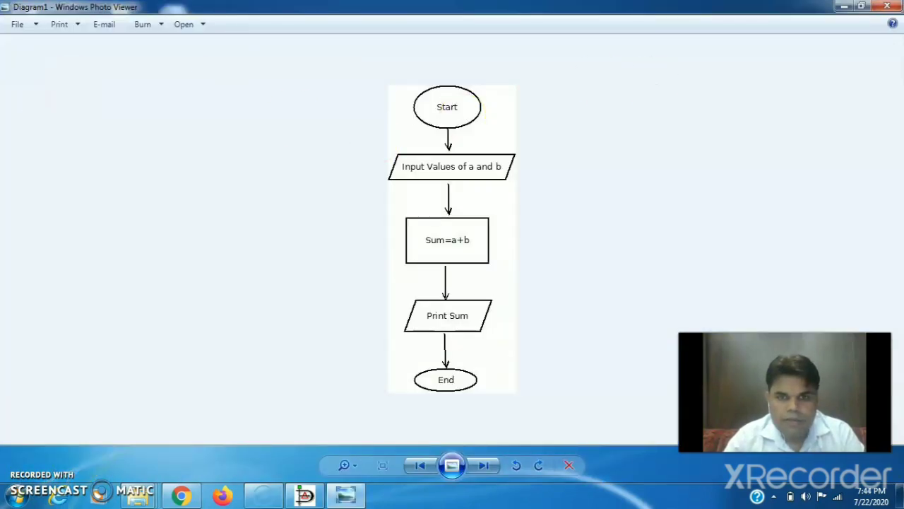
pyautogui.click(888, 7)
# Copy the Diagram1 image file on the desktop to the clipboard.
pyautogui.doubleClick(24, 92)
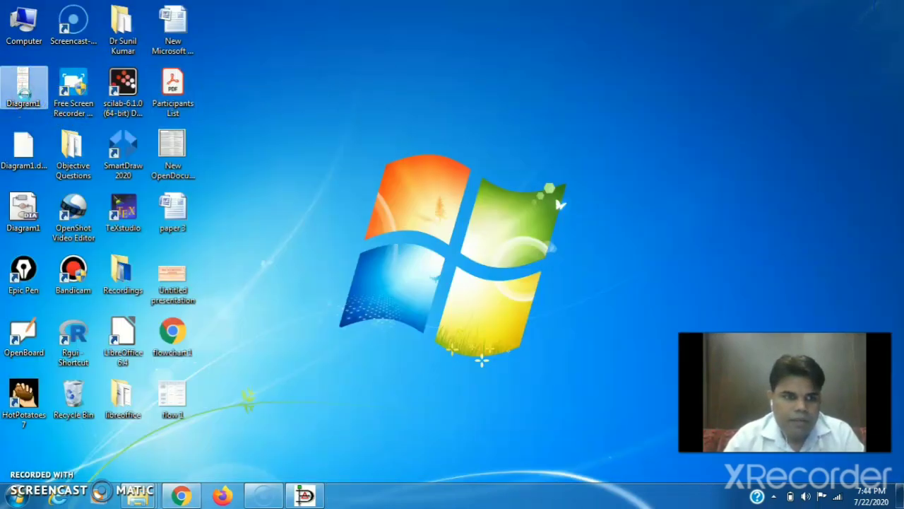
pyautogui.rightClick(24, 93)
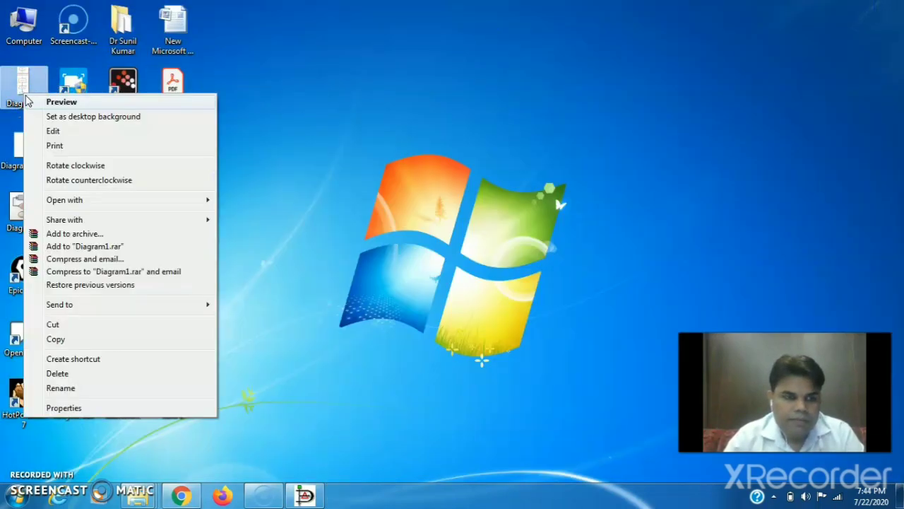
pyautogui.click(64, 340)
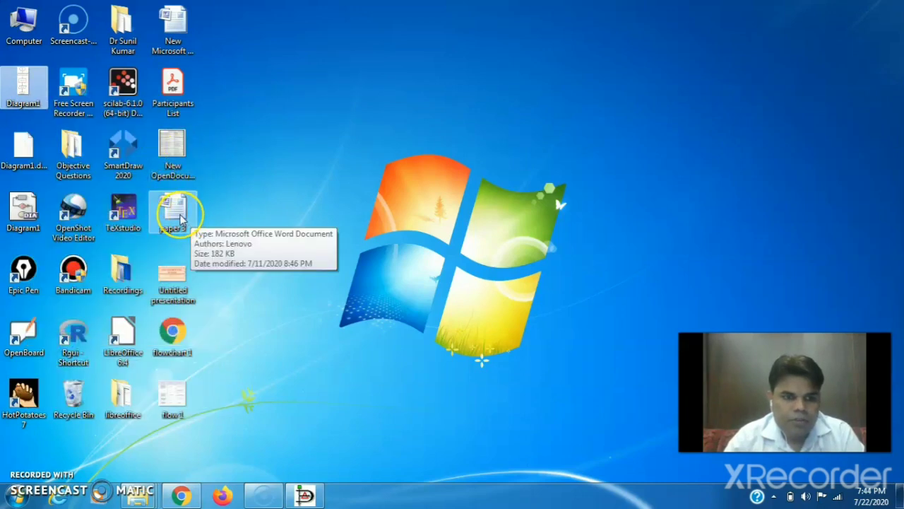
# Try to open New Microsoft Office Word Document from the desktop, and close Microsoft Word.
pyautogui.click(173, 25)
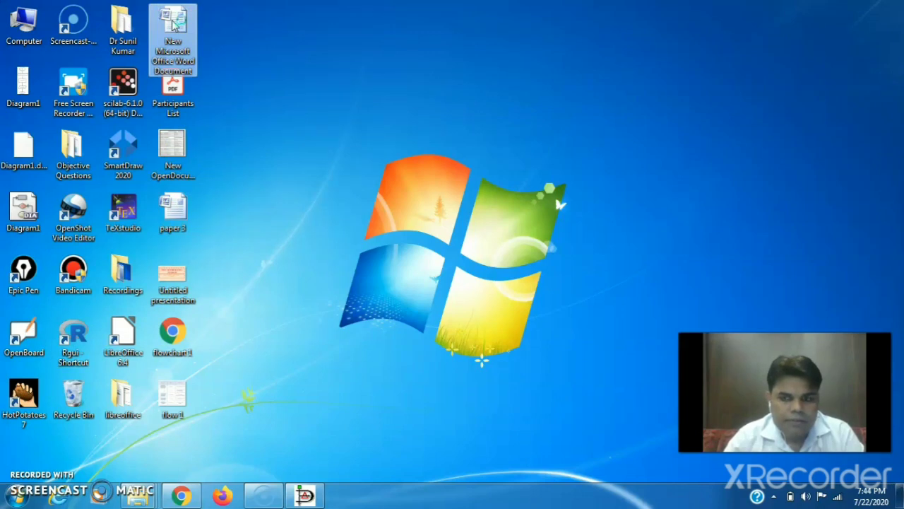
pyautogui.doubleClick(173, 25)
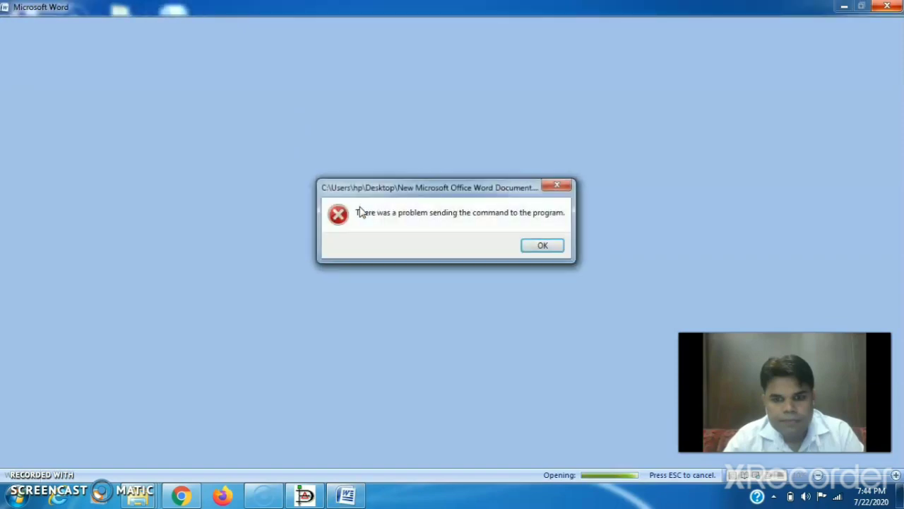
pyautogui.click(545, 248)
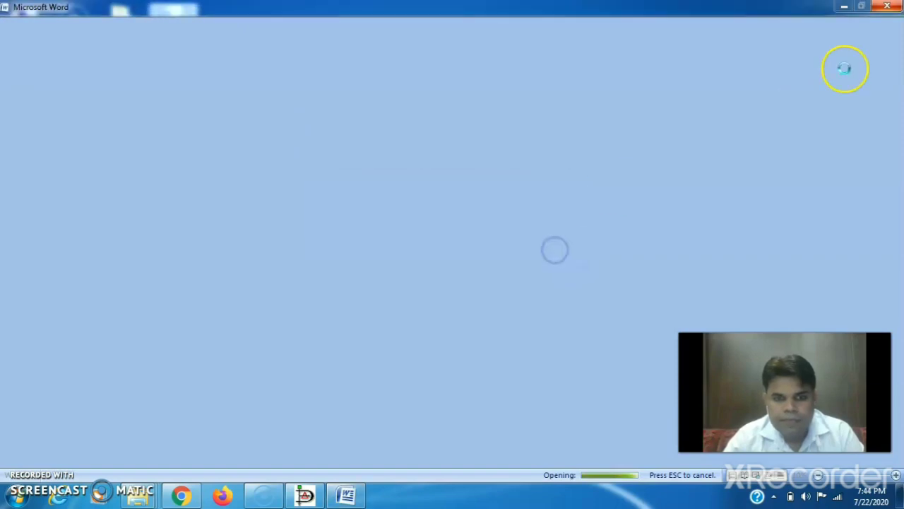
pyautogui.click(885, 7)
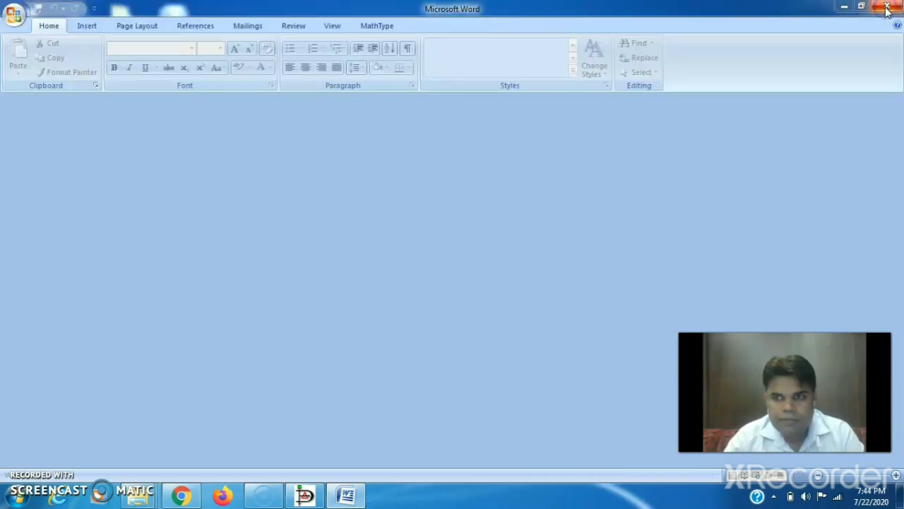
pyautogui.click(887, 9)
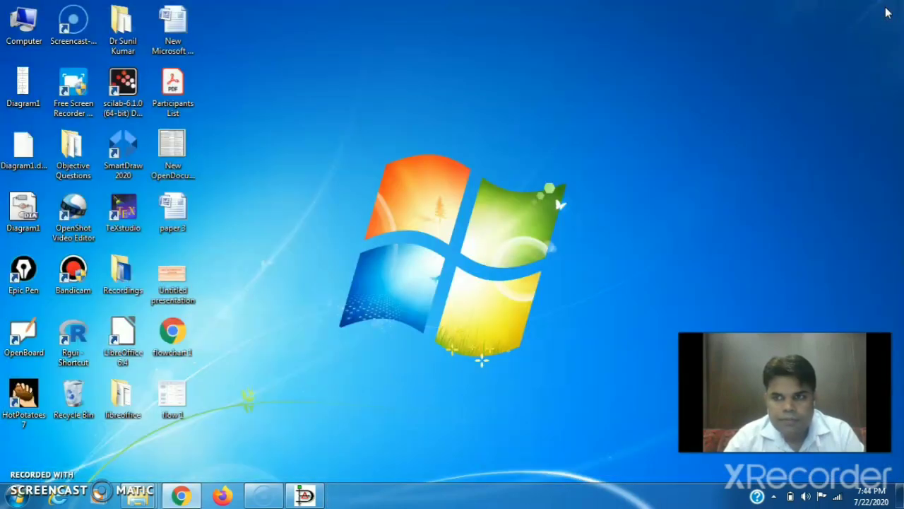
# Paste the flowchart image into New Microsoft Office Word Document and close the document without saving.
pyautogui.doubleClick(167, 20)
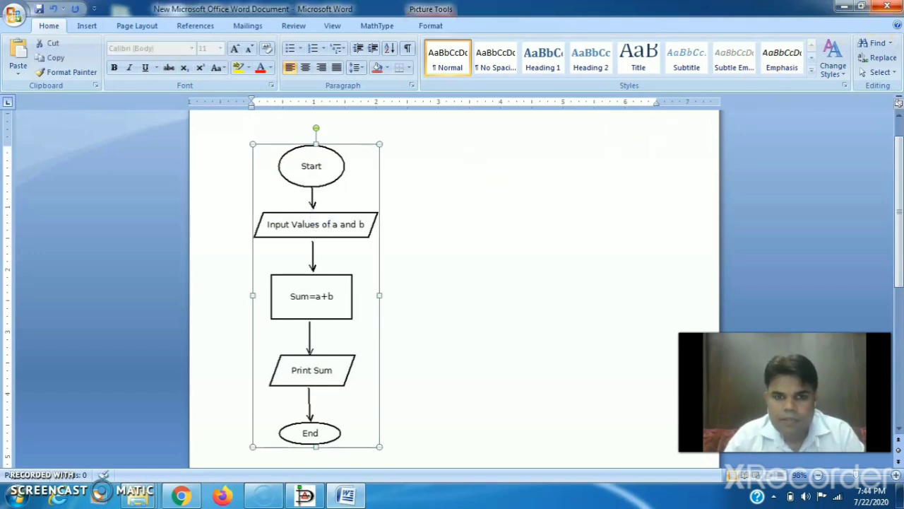
pyautogui.click(887, 6)
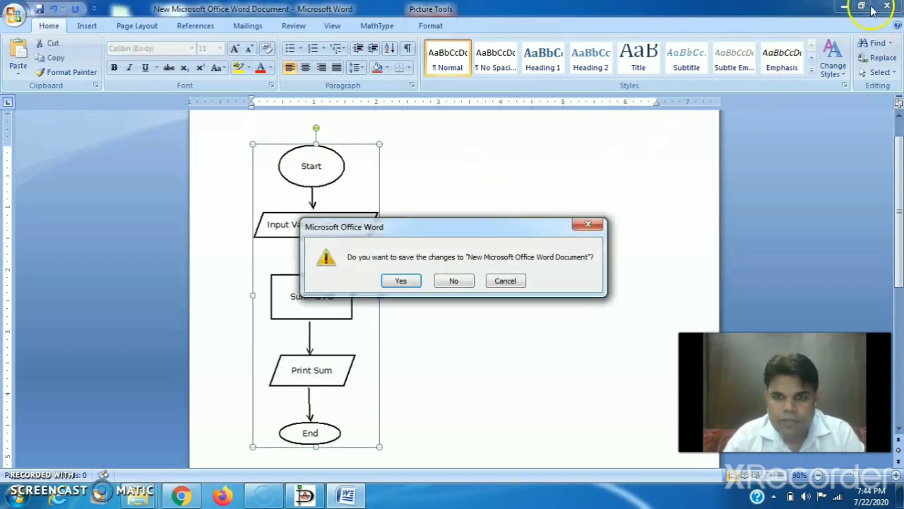
pyautogui.click(442, 282)
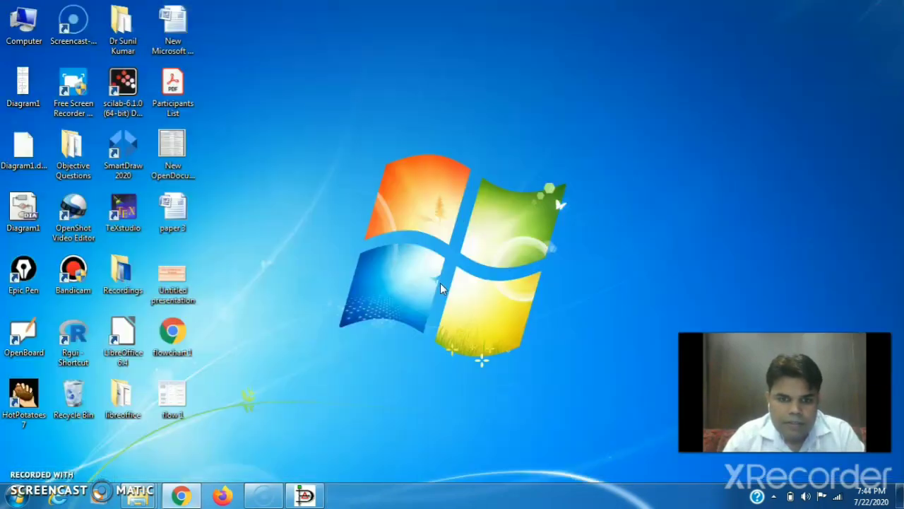
# Switch back to Dia and browse the other available shape sheets.
pyautogui.click(306, 497)
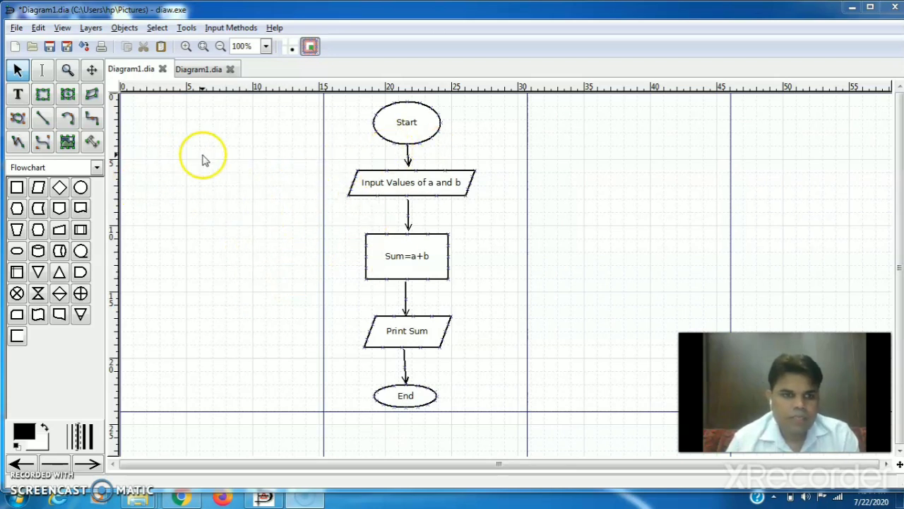
pyautogui.click(98, 169)
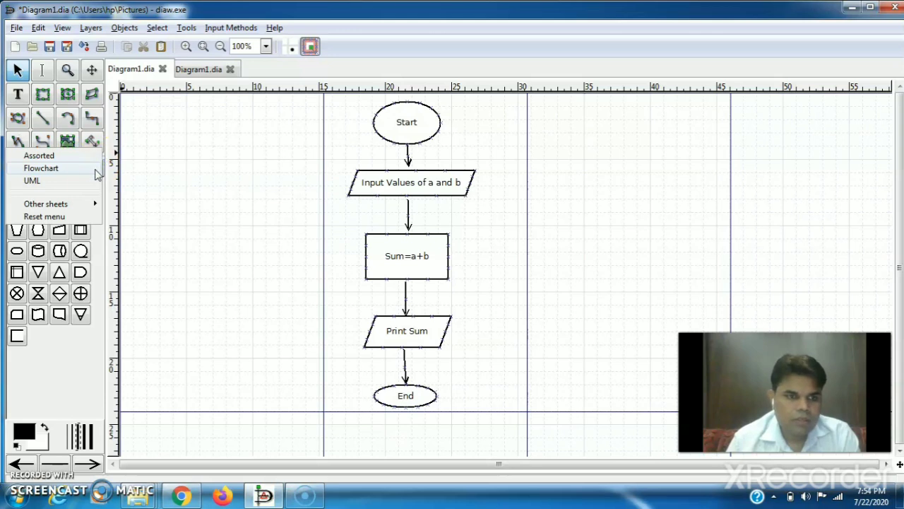
pyautogui.click(95, 203)
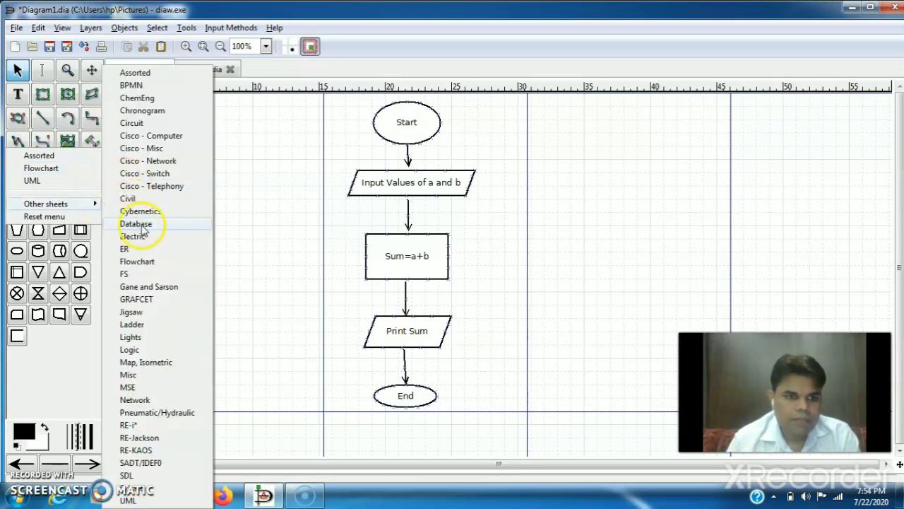